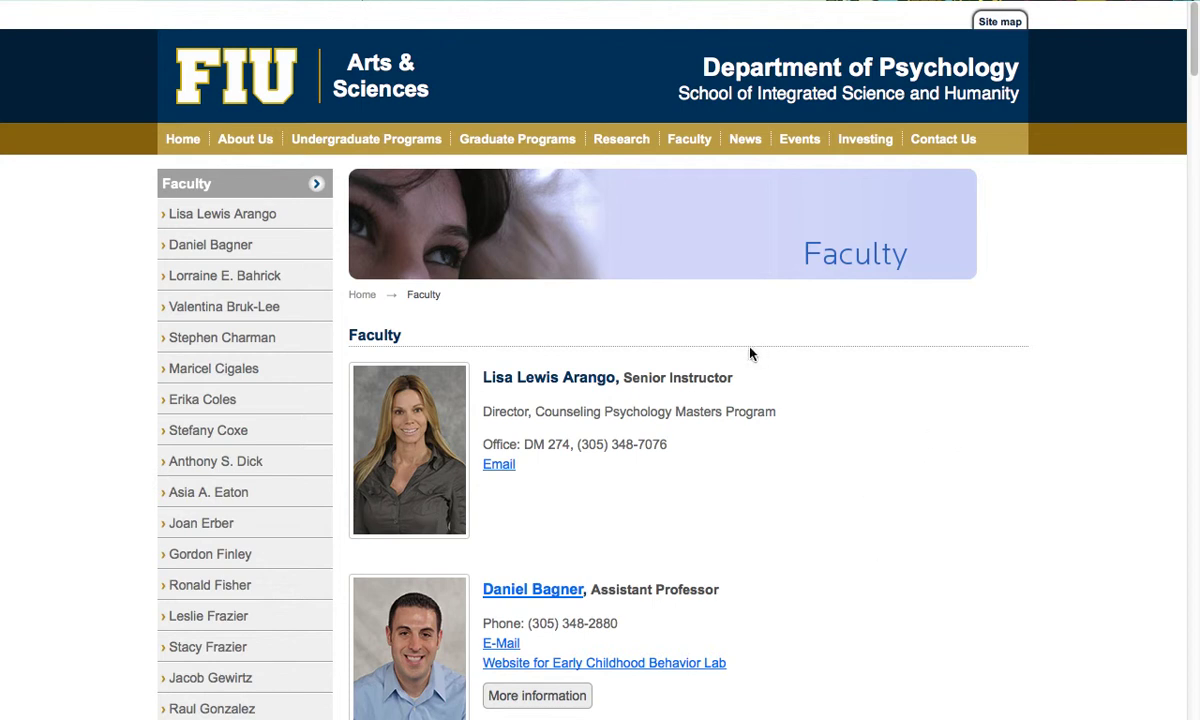
- Examine the Psychology department's Faculty page, including its heading, banner and the layout of the individual faculty entries
drag(673, 453, 455, 355)
click(694, 498)
scroll(697, 499, down, 1)
scroll(694, 498, down, 3)
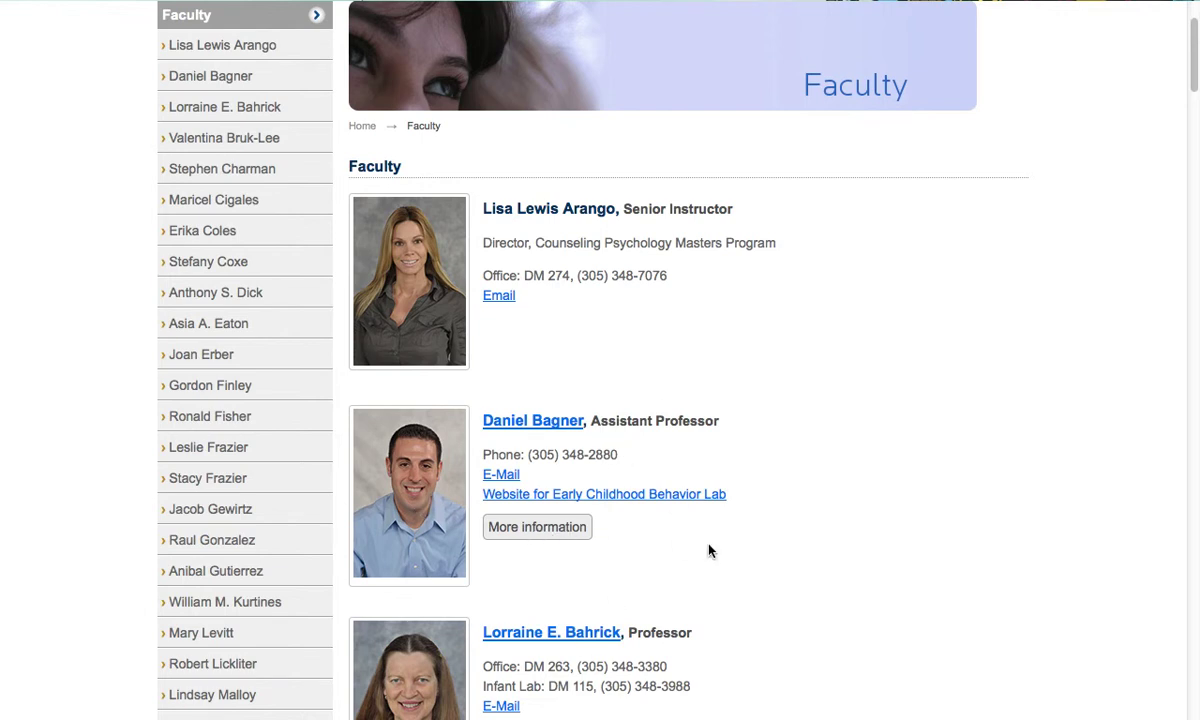
scroll(708, 550, up, 3)
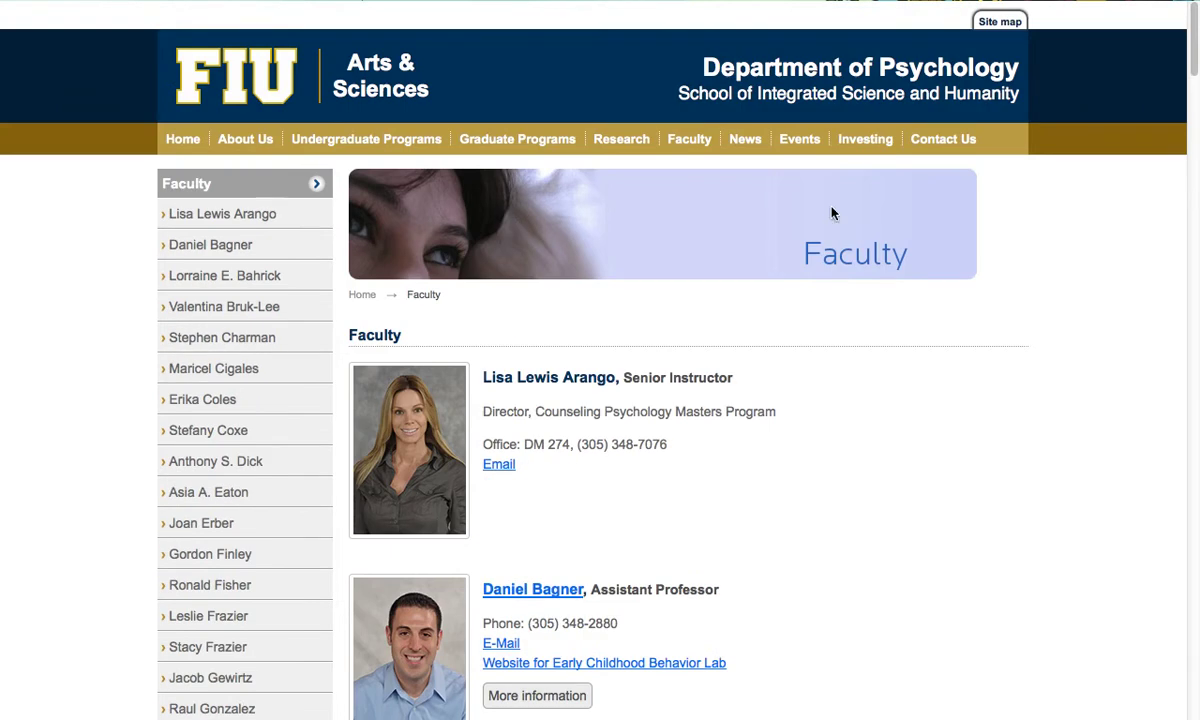
drag(404, 336, 348, 335)
click(402, 343)
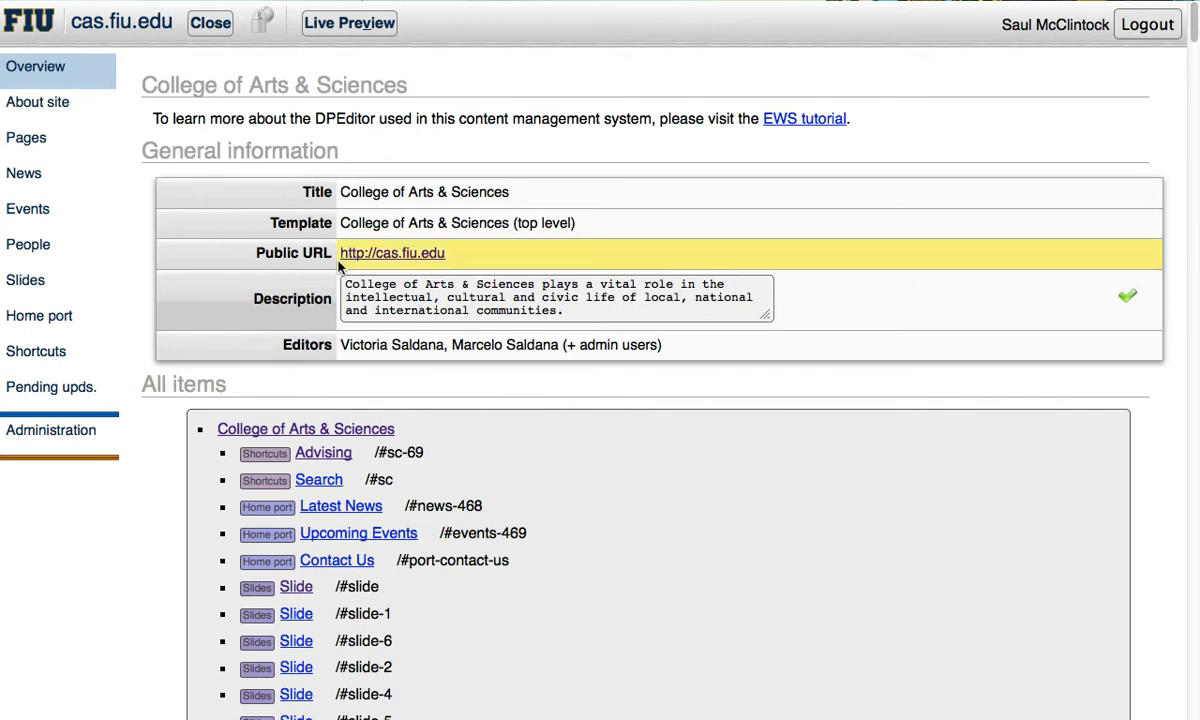
- Begin a new page in the site's Pages section with College of Arts & Sciences as its parent section
click(30, 245)
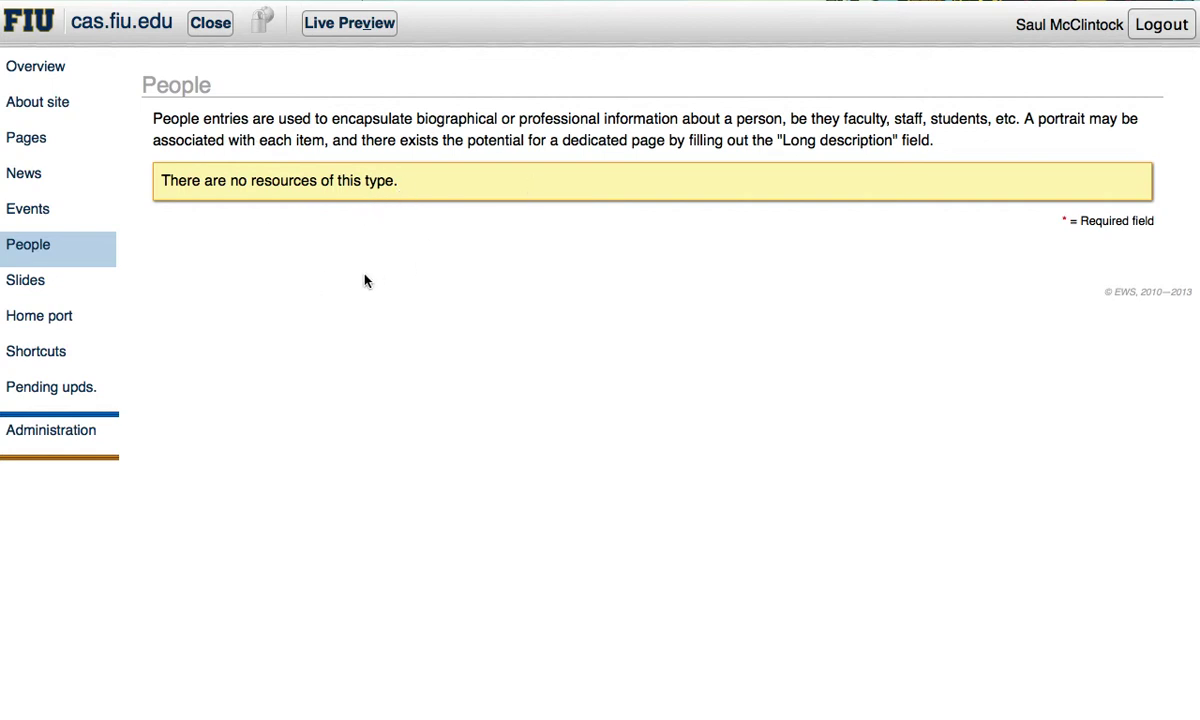
click(28, 140)
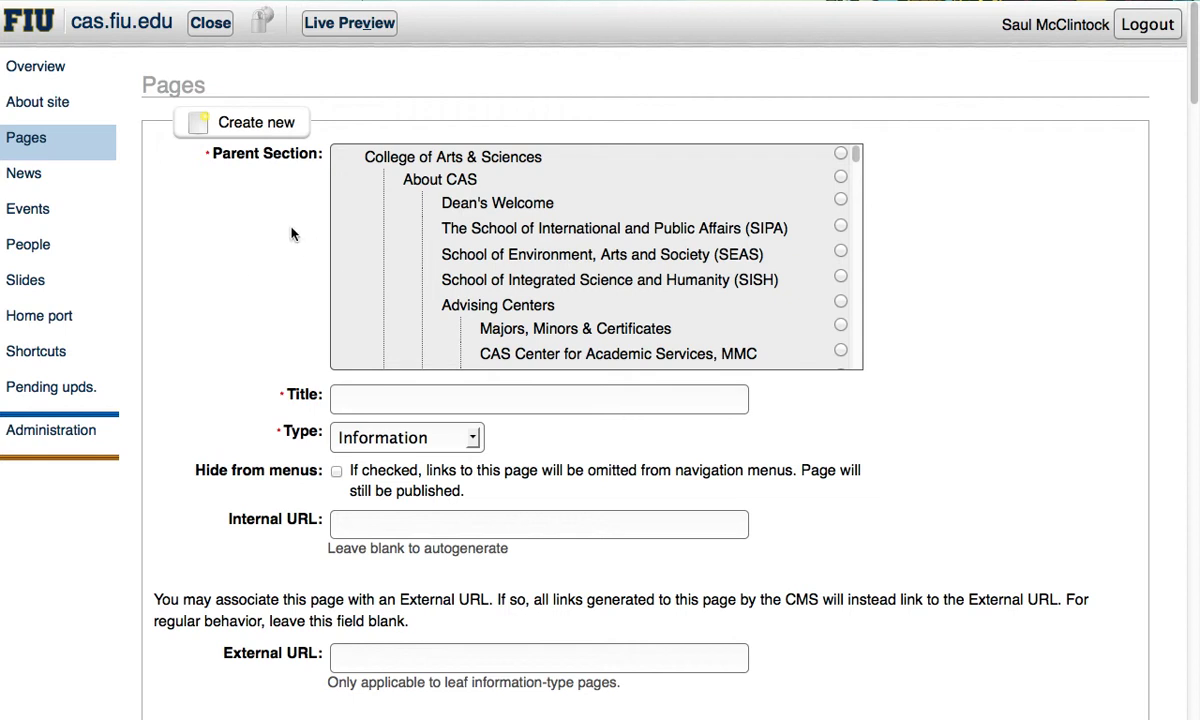
click(385, 160)
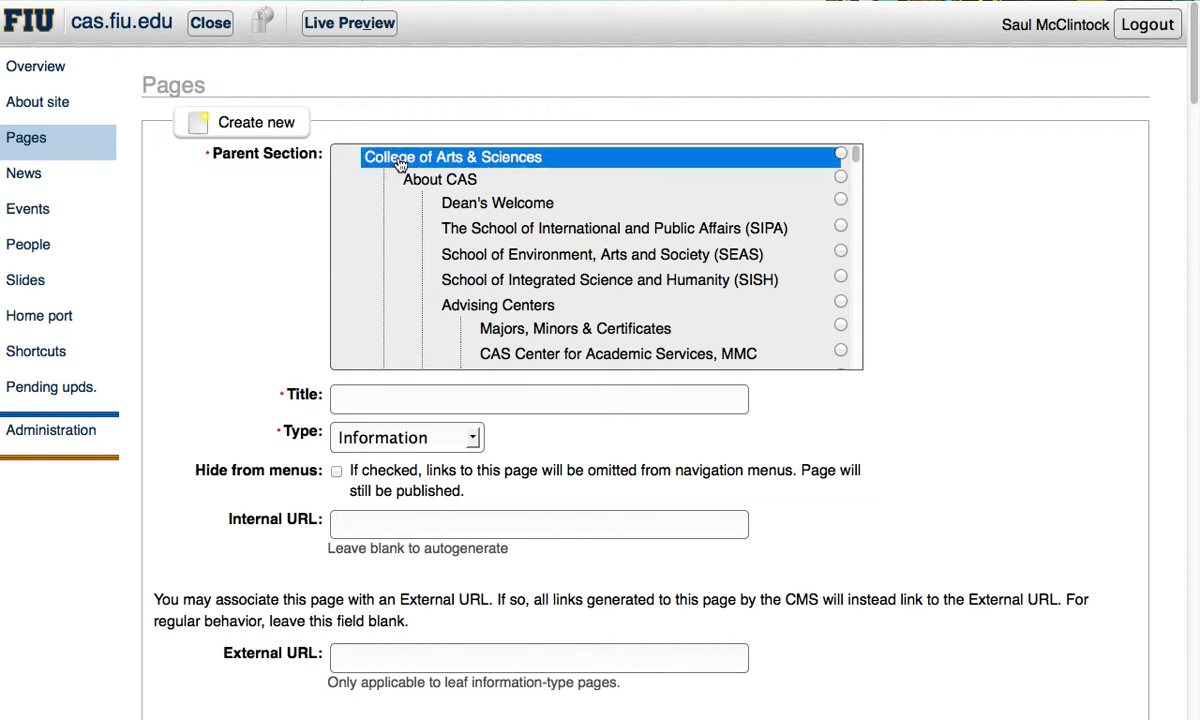
click(401, 162)
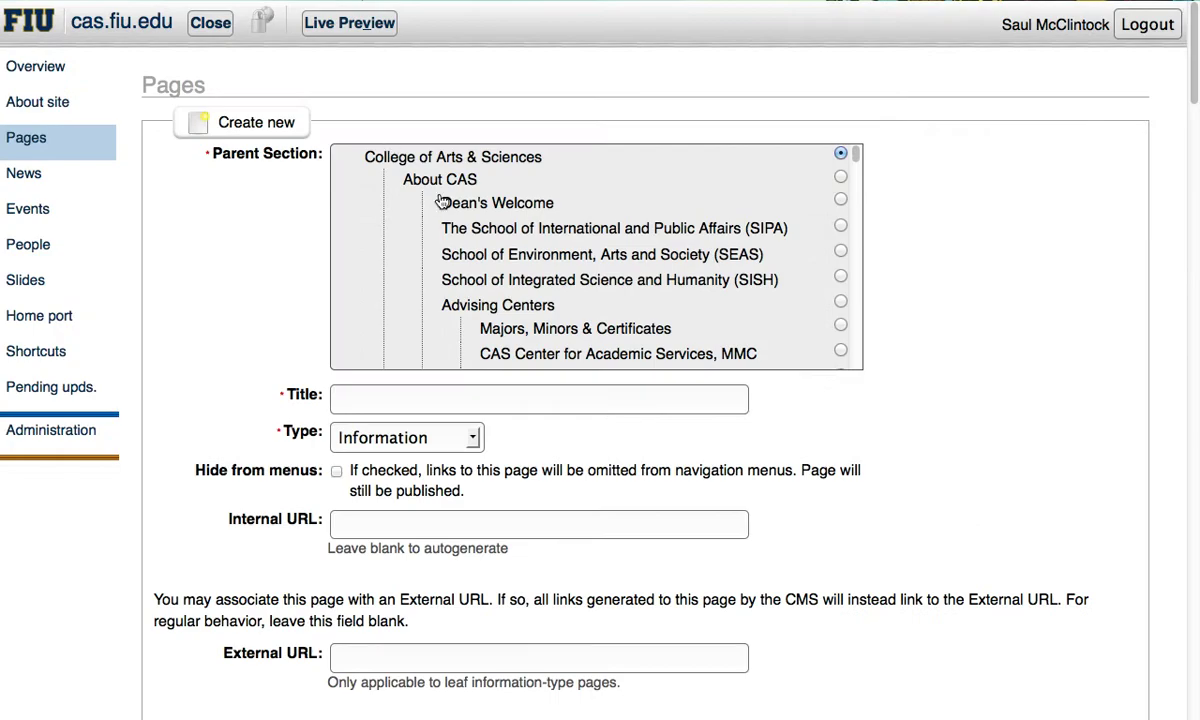
click(476, 184)
click(476, 163)
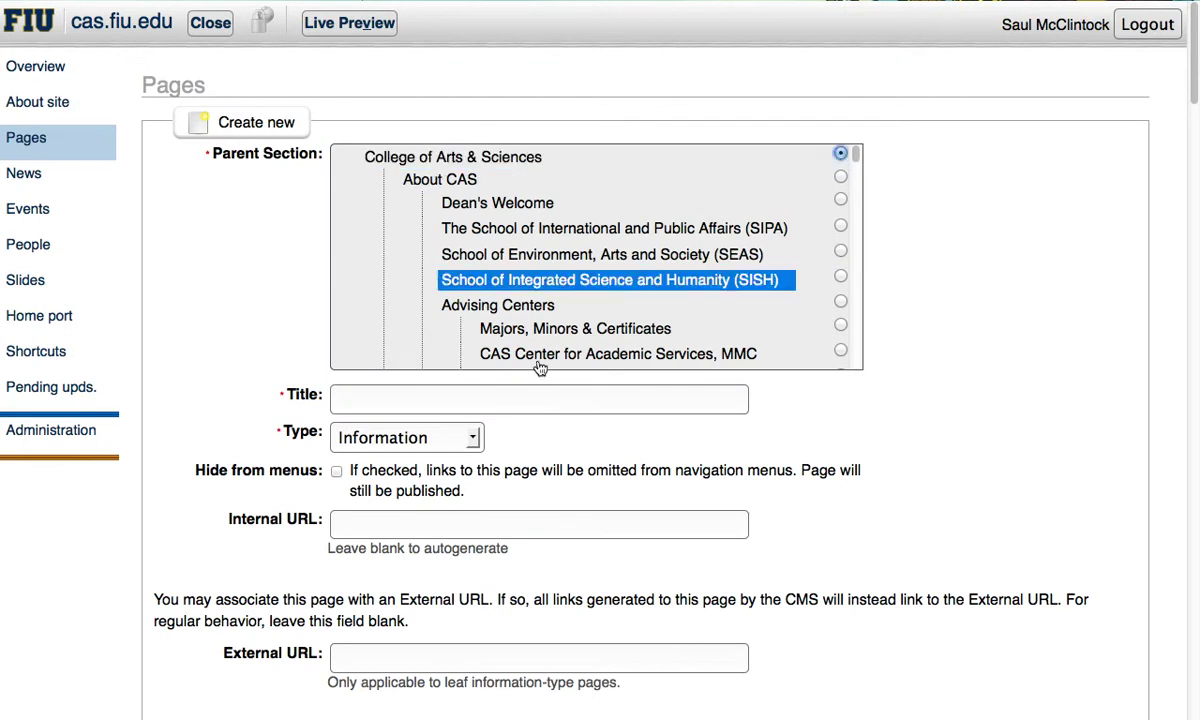
- Title the new page Staff, set its type to People, and create it
click(417, 400)
text(Staff)
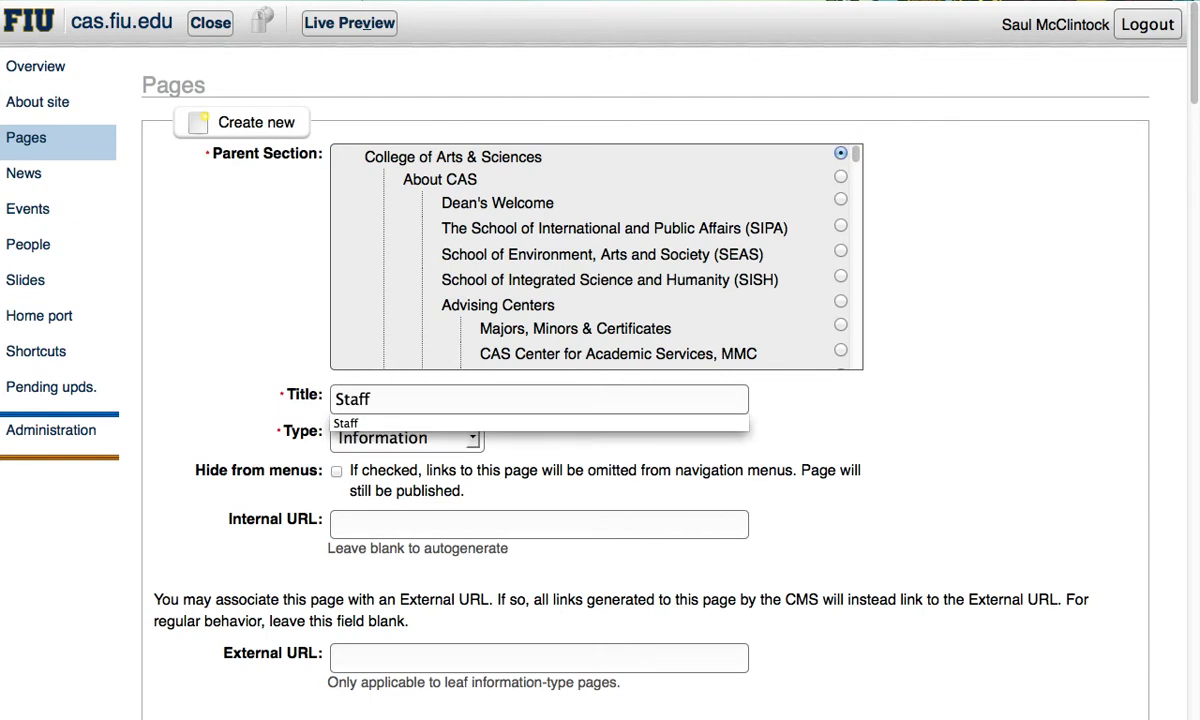
click(420, 424)
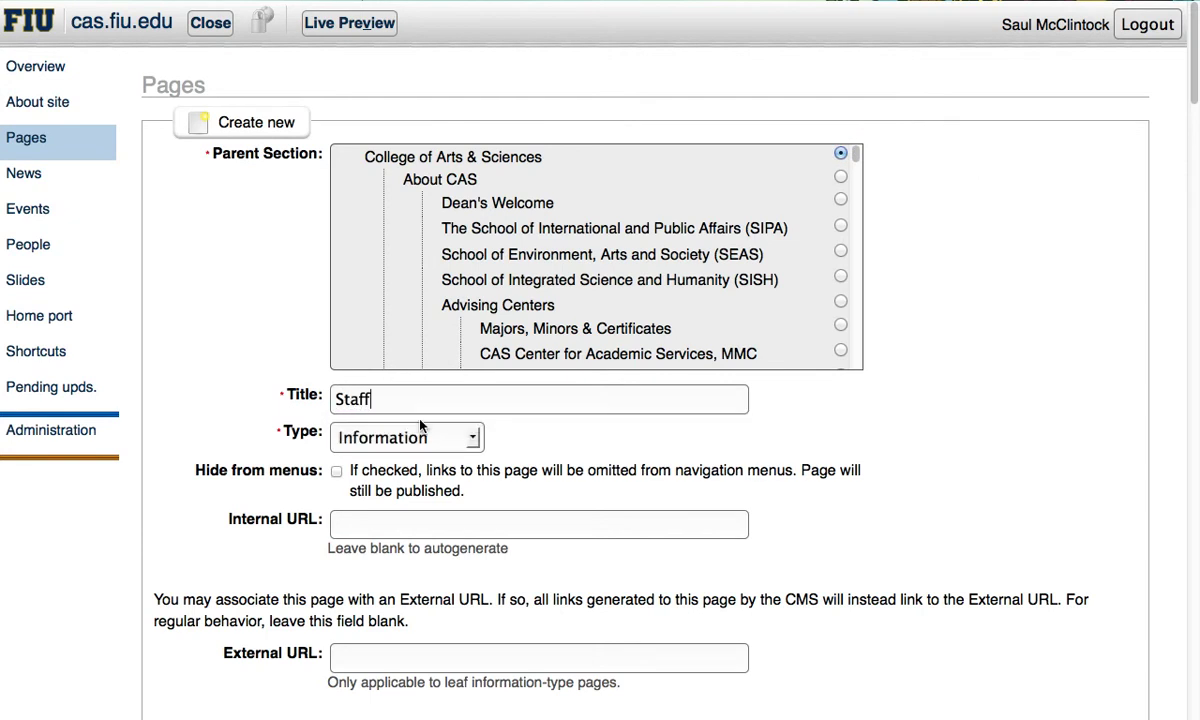
click(476, 437)
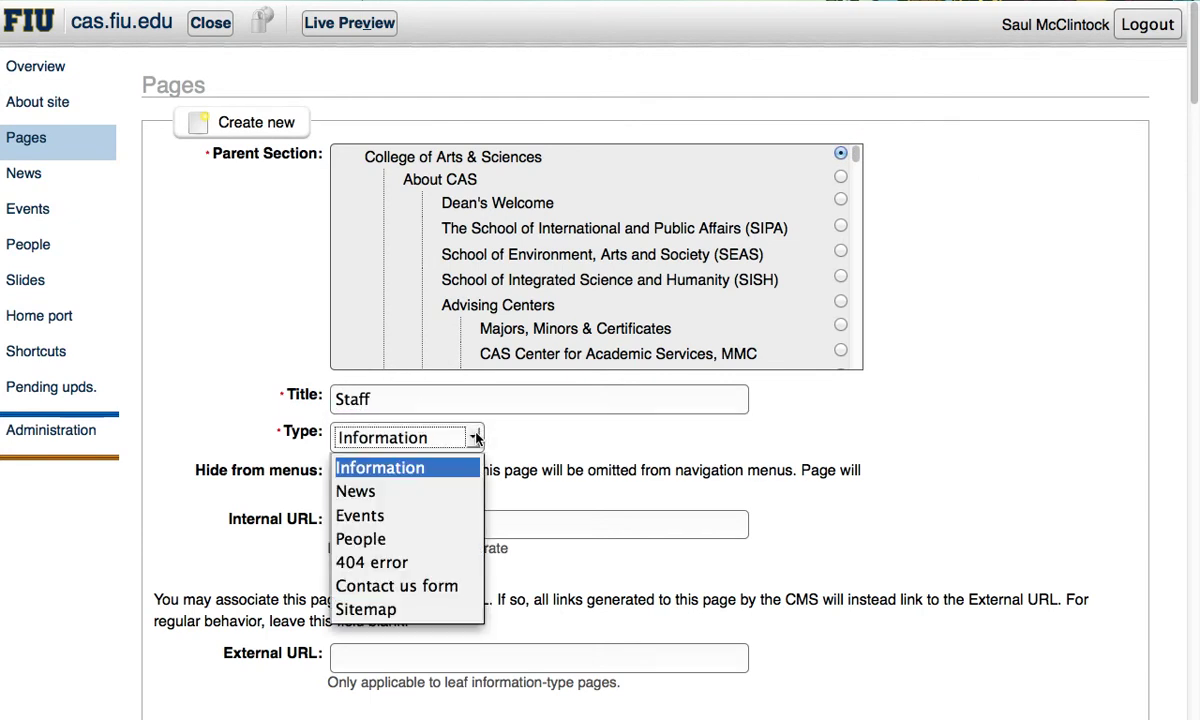
click(400, 539)
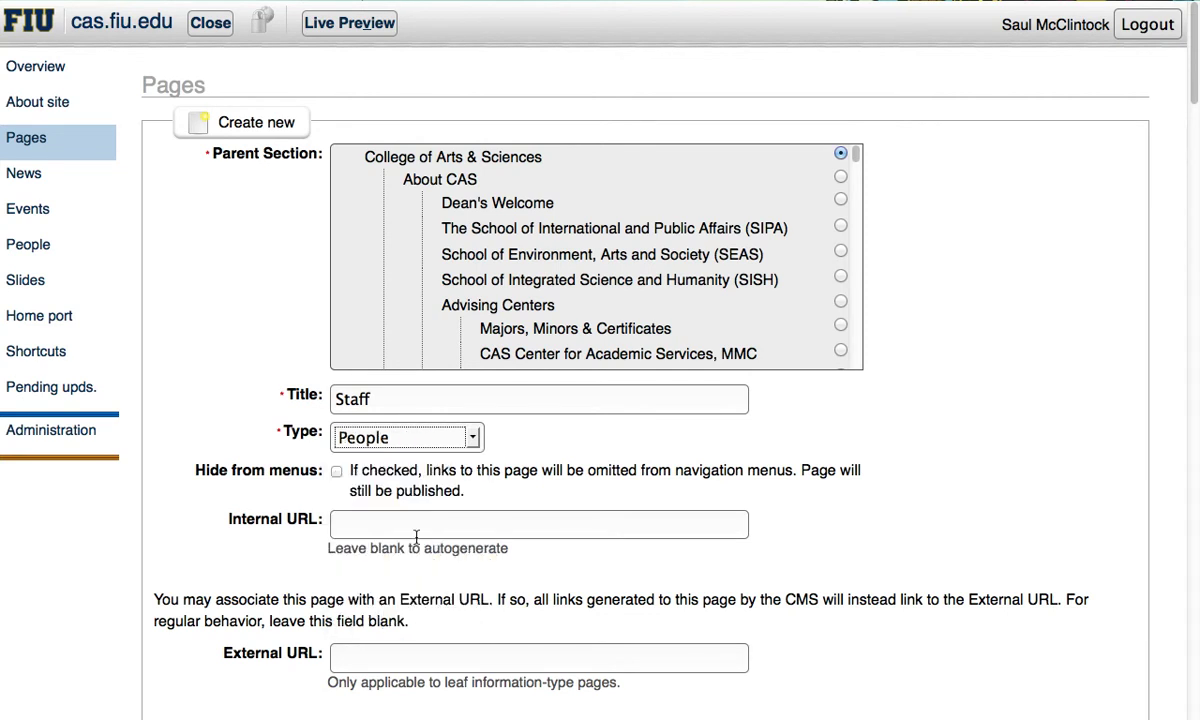
scroll(416, 537, down, 3)
scroll(416, 537, up, 3)
scroll(416, 537, down, 2)
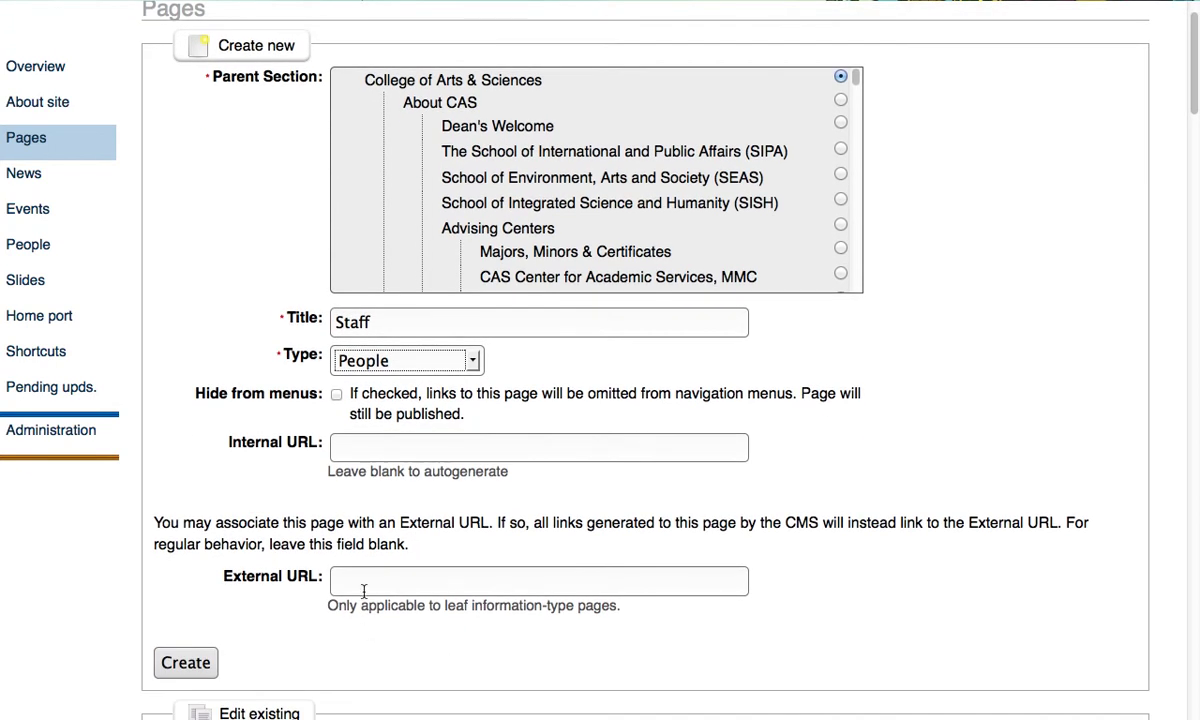
click(186, 666)
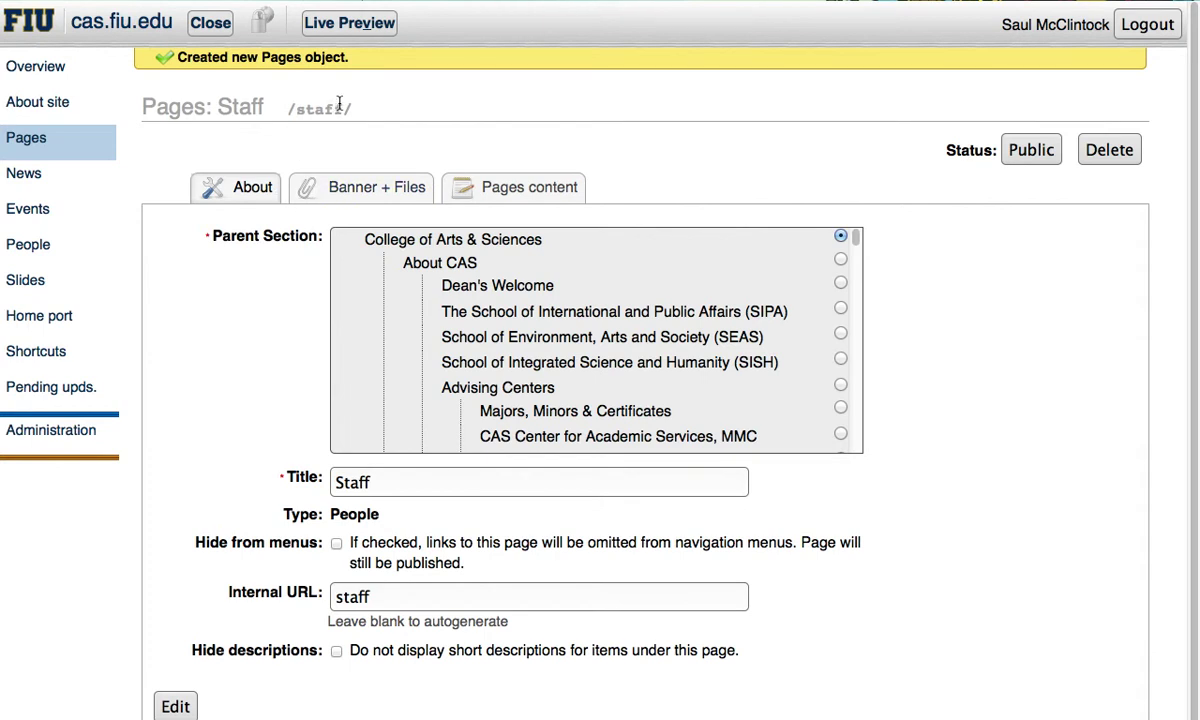
click(346, 185)
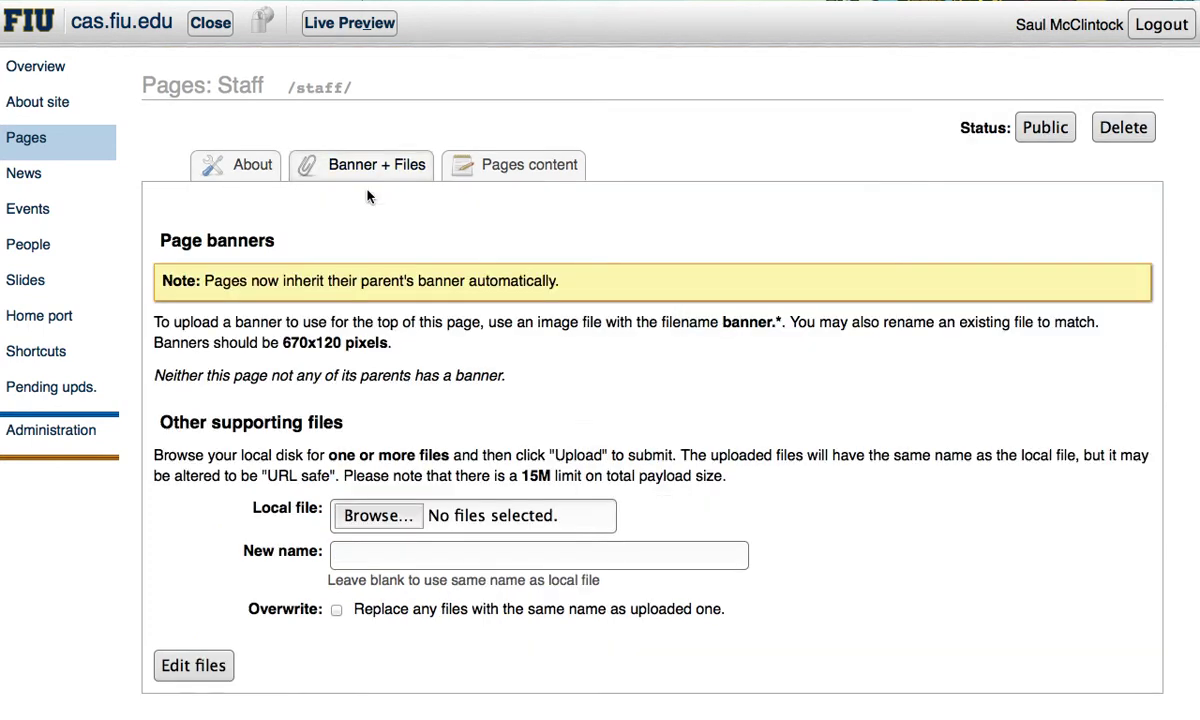
click(515, 168)
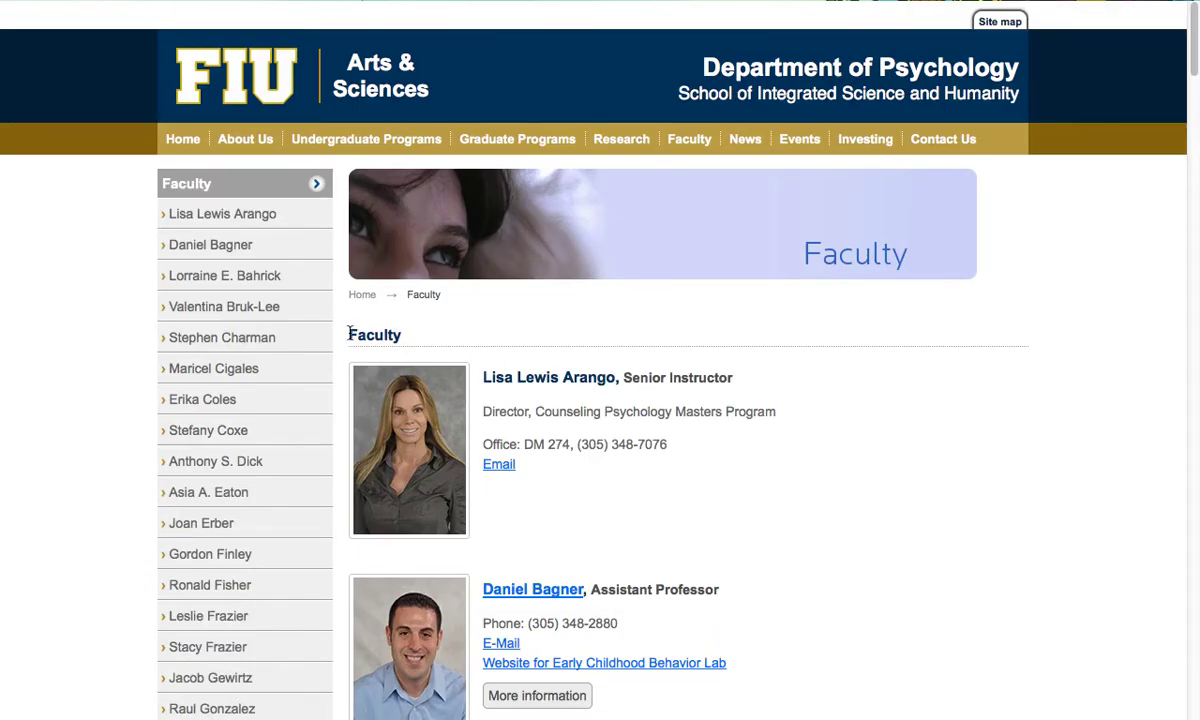
drag(348, 333, 410, 336)
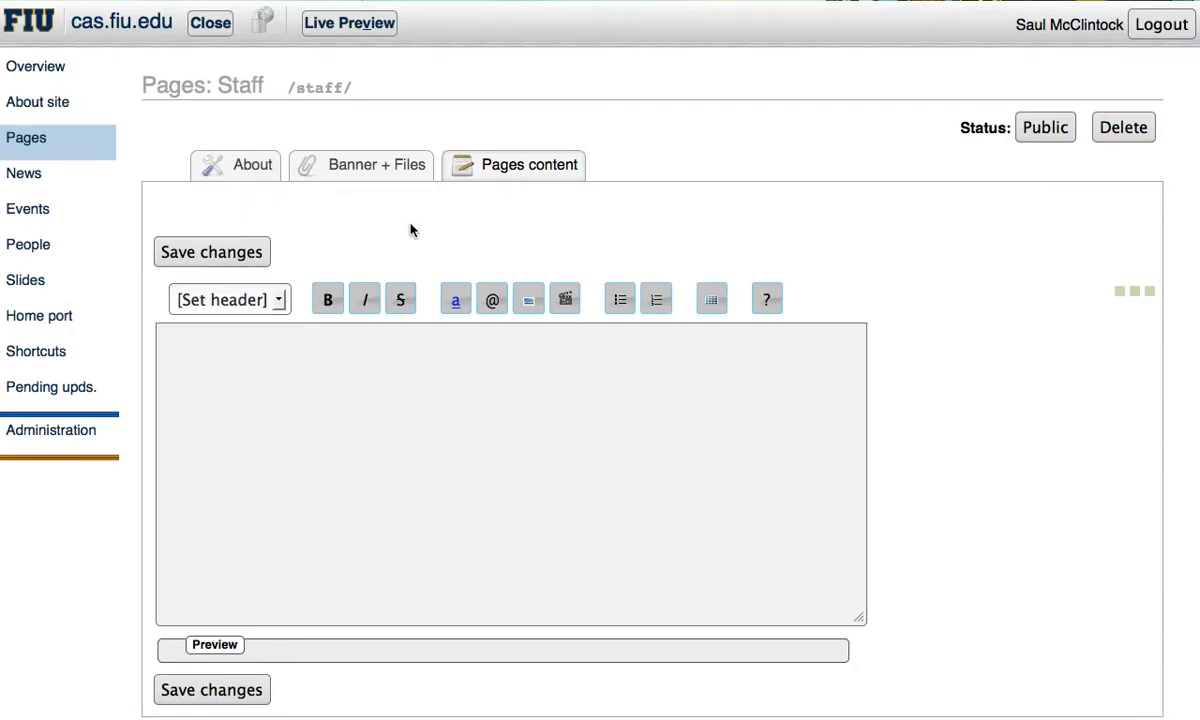
- Upload banner.png from the cas-images folder as the Staff page's banner
click(370, 165)
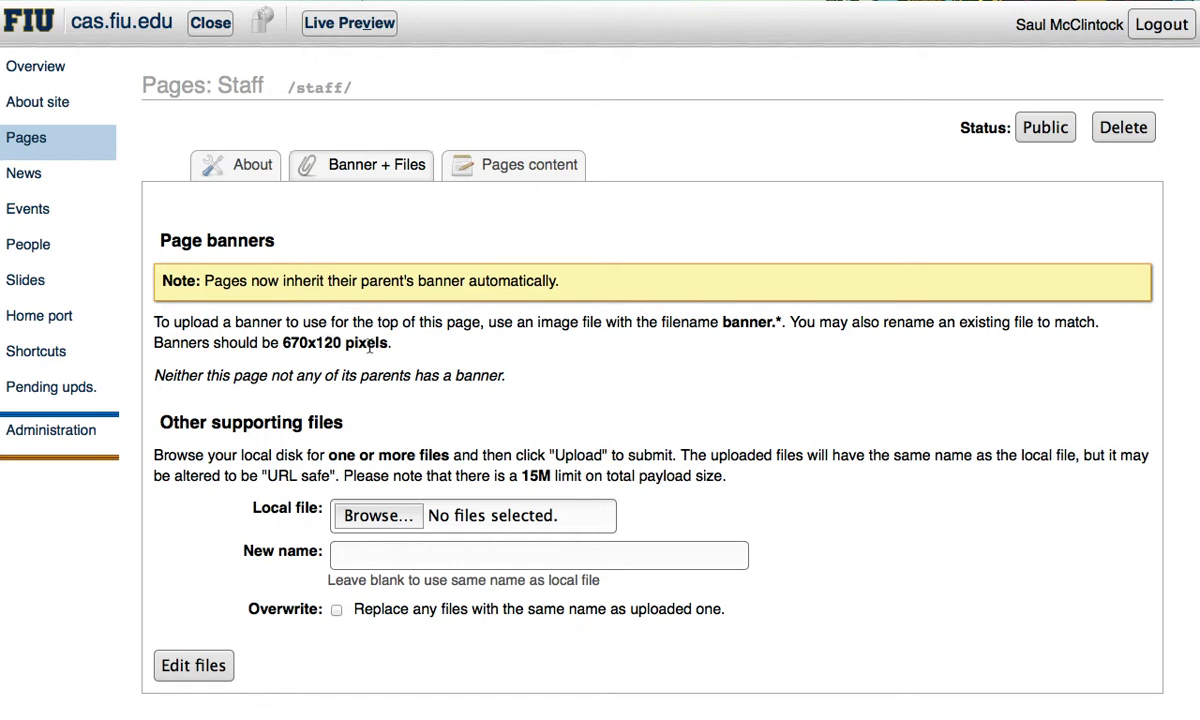
click(384, 514)
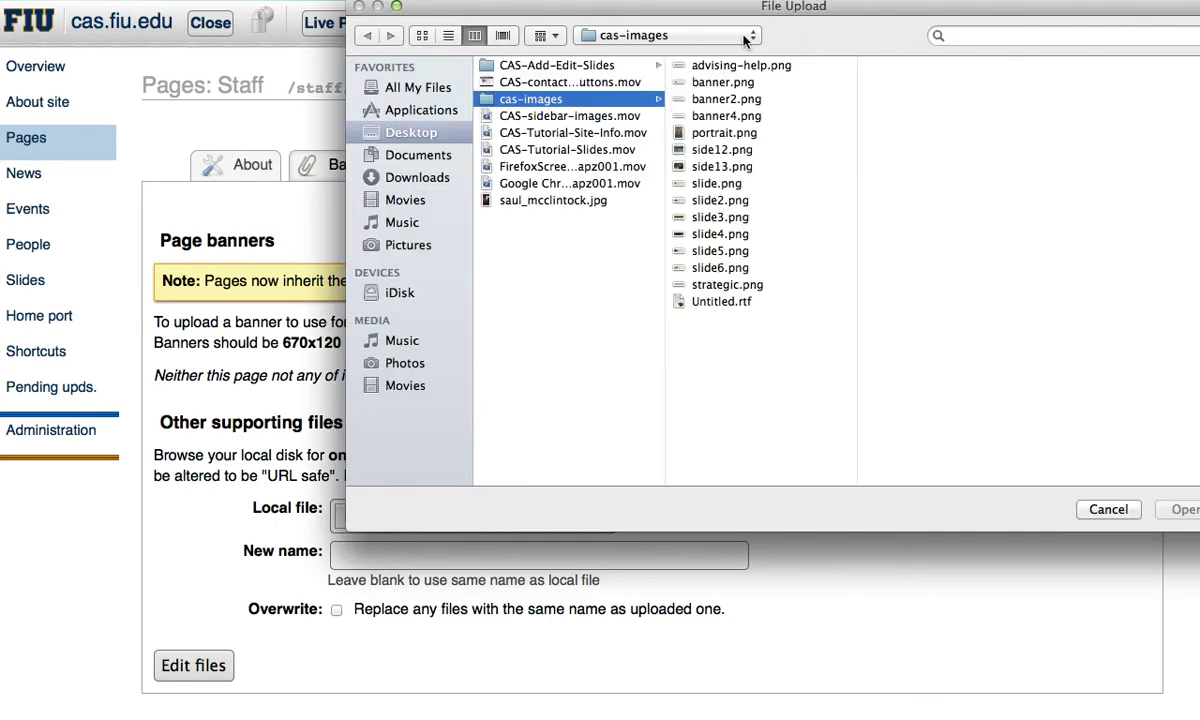
click(684, 80)
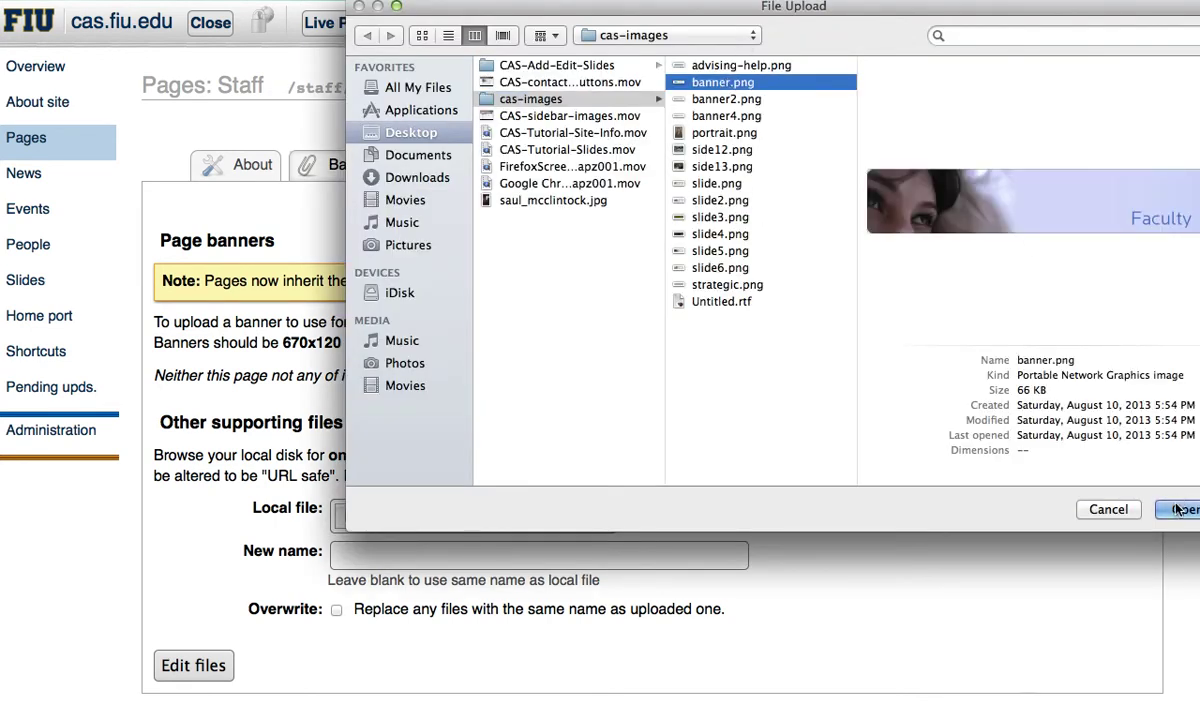
key(Return)
click(196, 668)
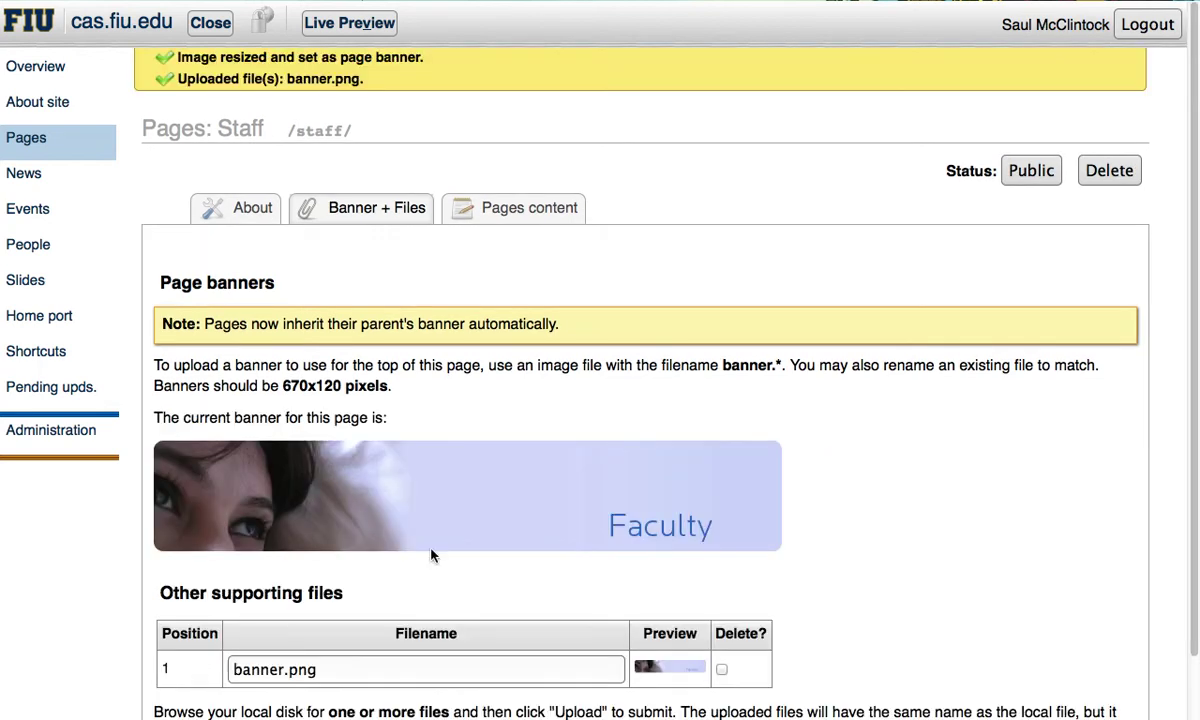
scroll(490, 278, down, 2)
scroll(490, 278, up, 2)
- Add "This is some page description text." as the Staff page's content and save the changes
click(510, 210)
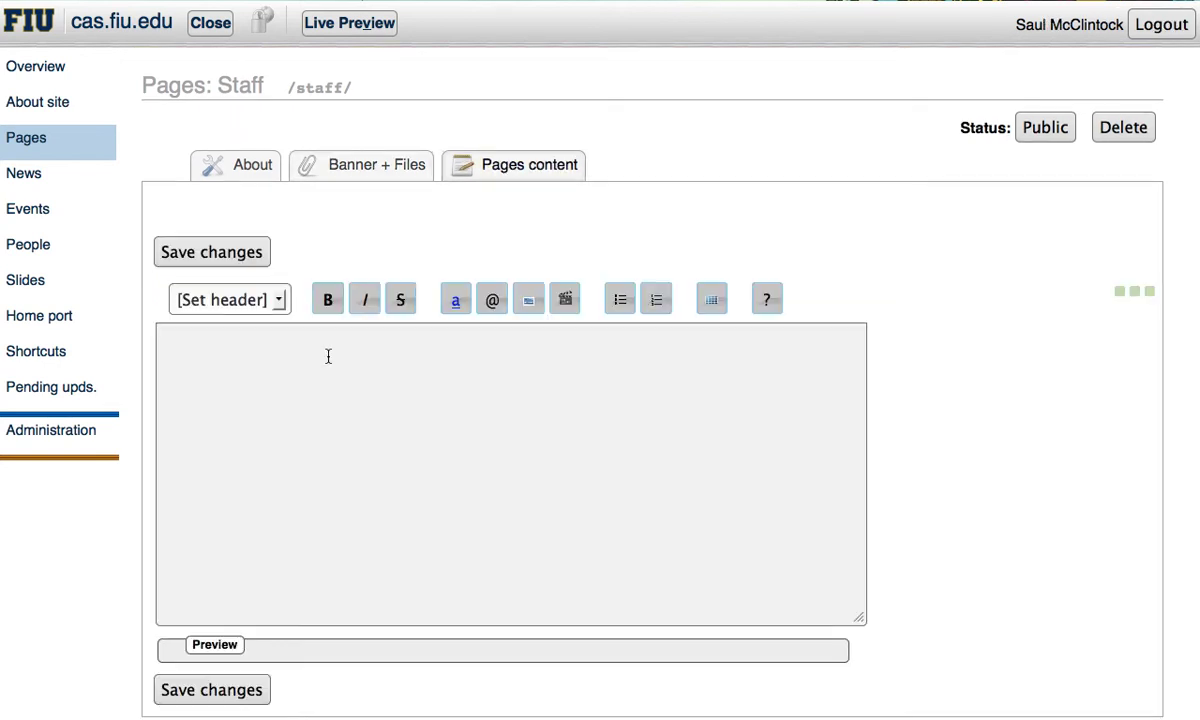
text(This is some page desct)
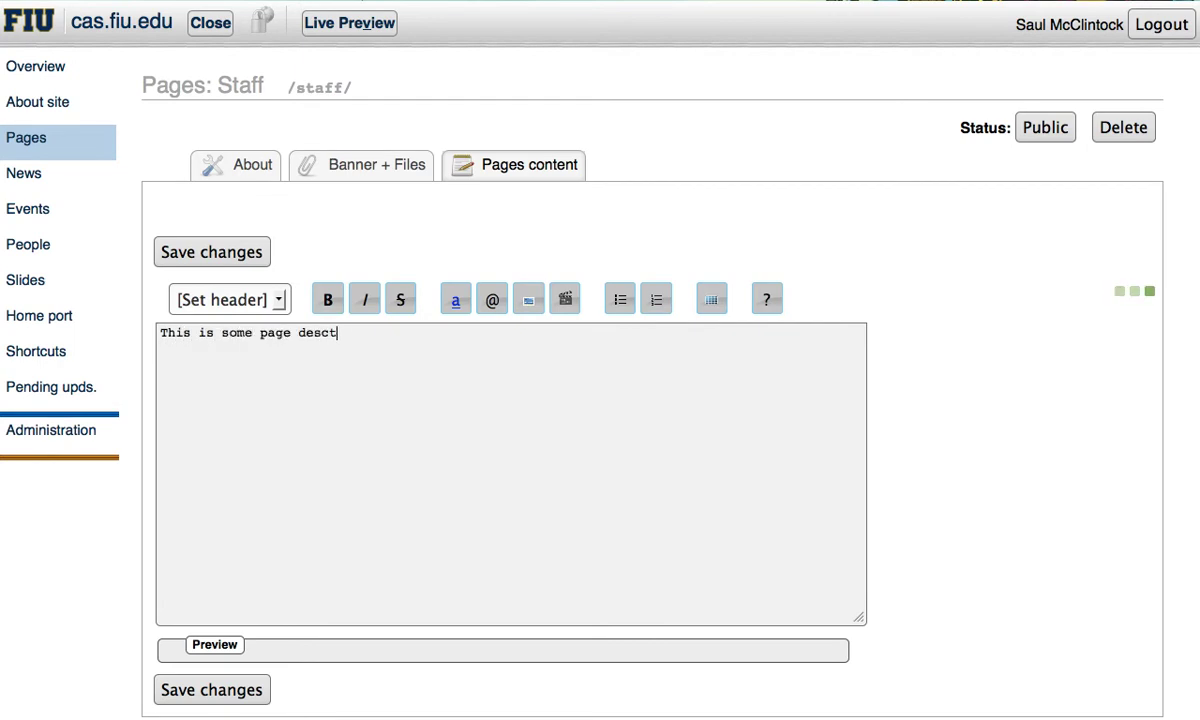
key(BackSpace)
text(ription text.)
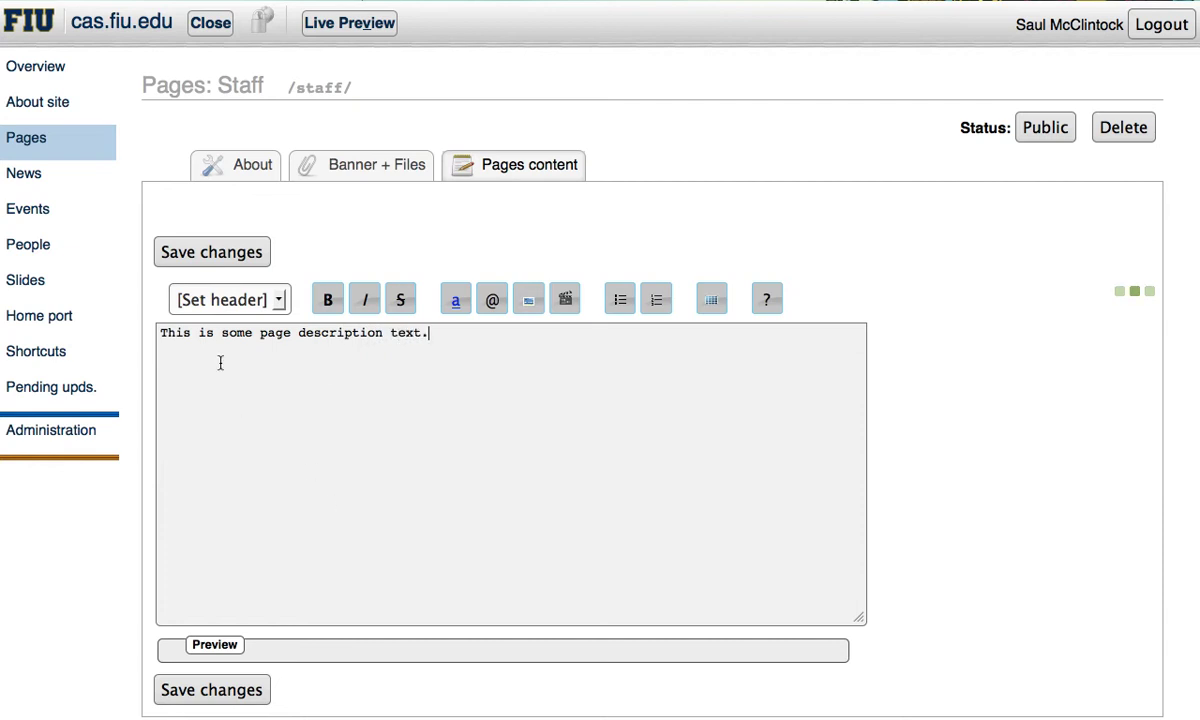
click(257, 250)
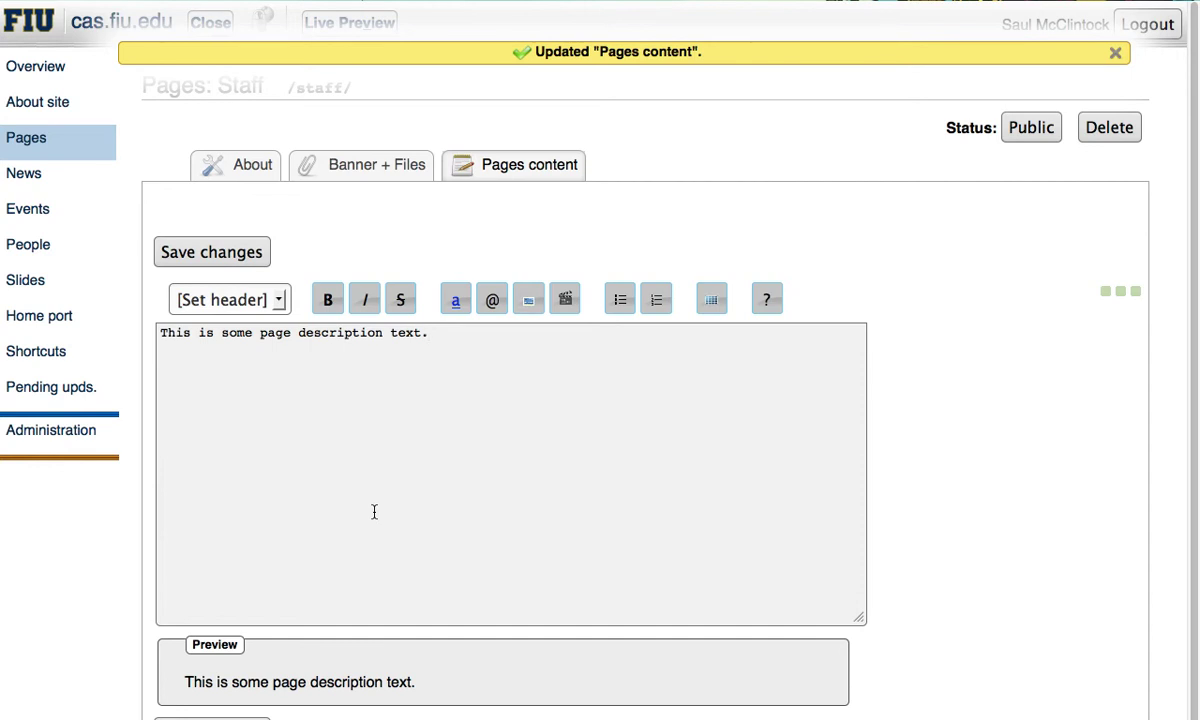
click(234, 176)
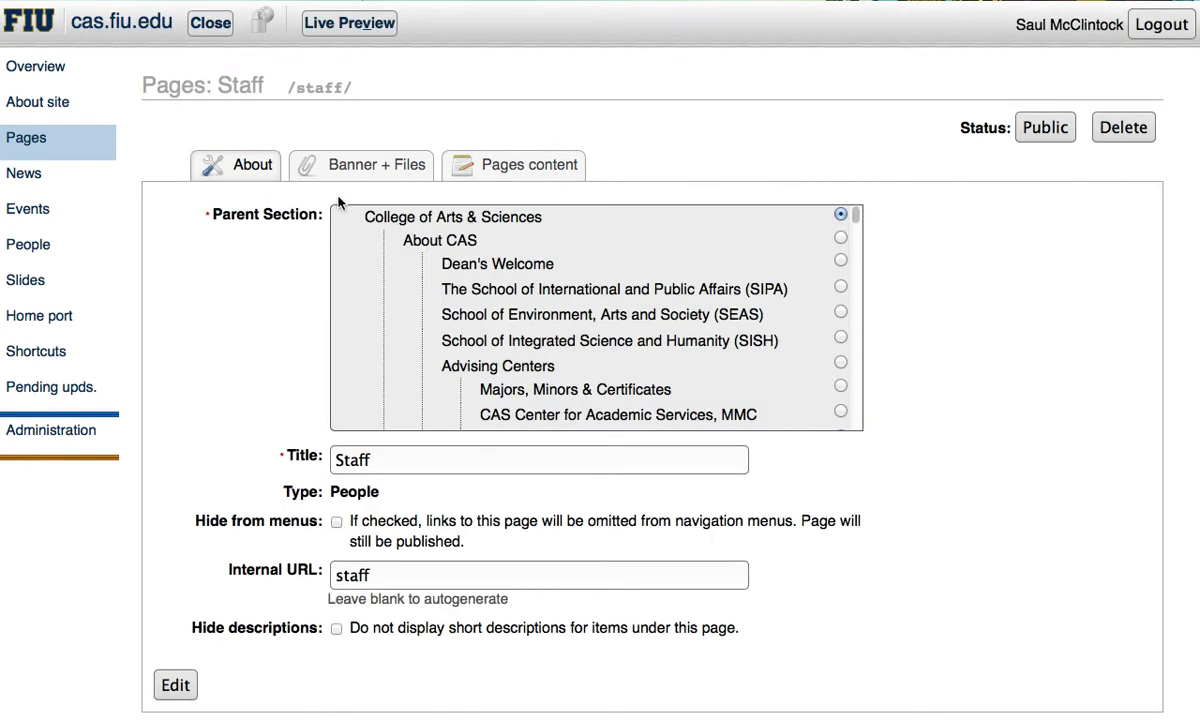
click(362, 162)
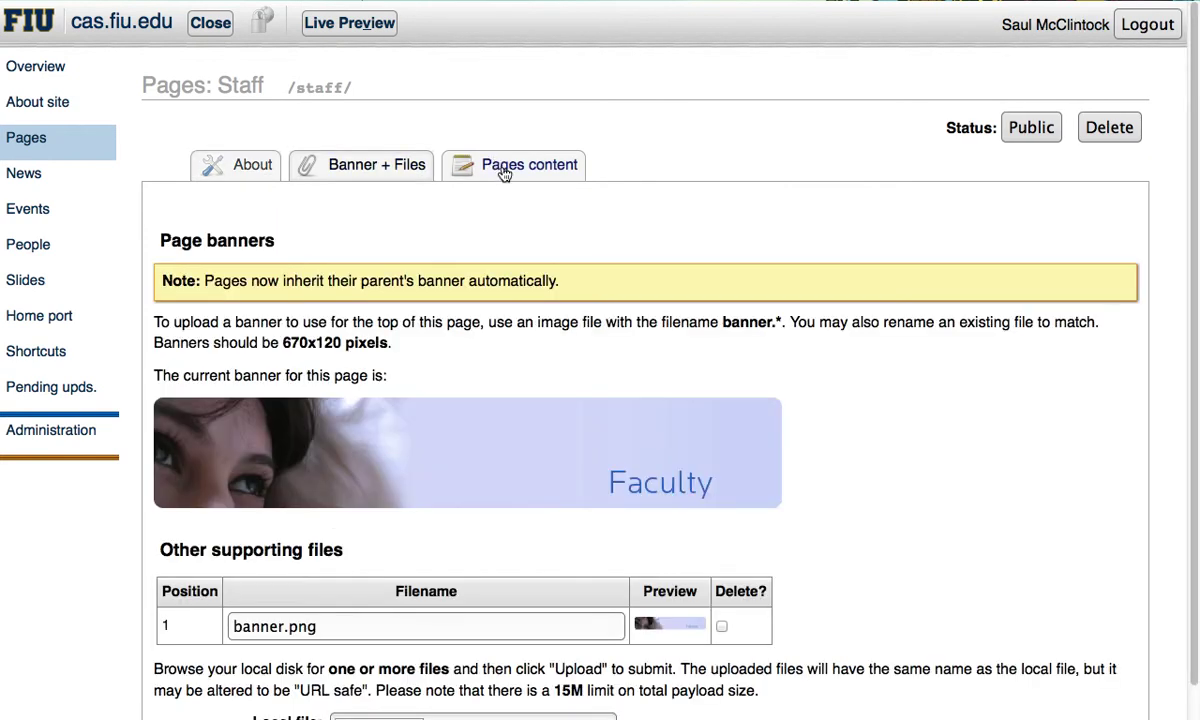
click(503, 166)
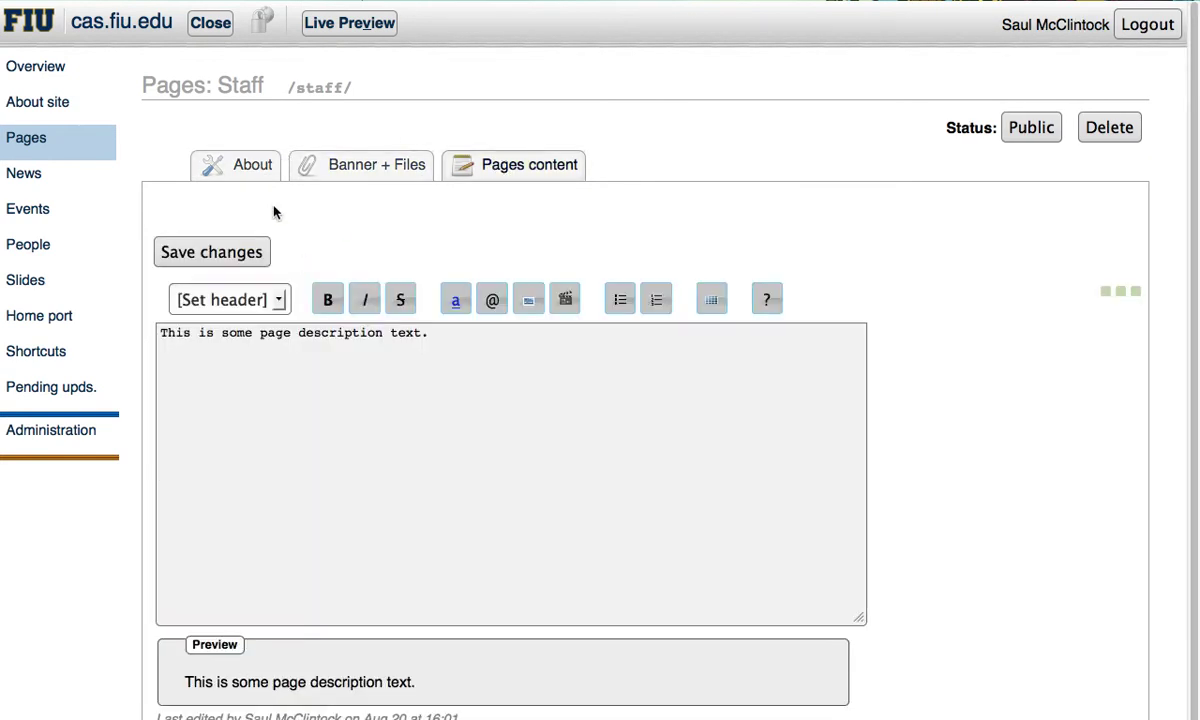
click(235, 166)
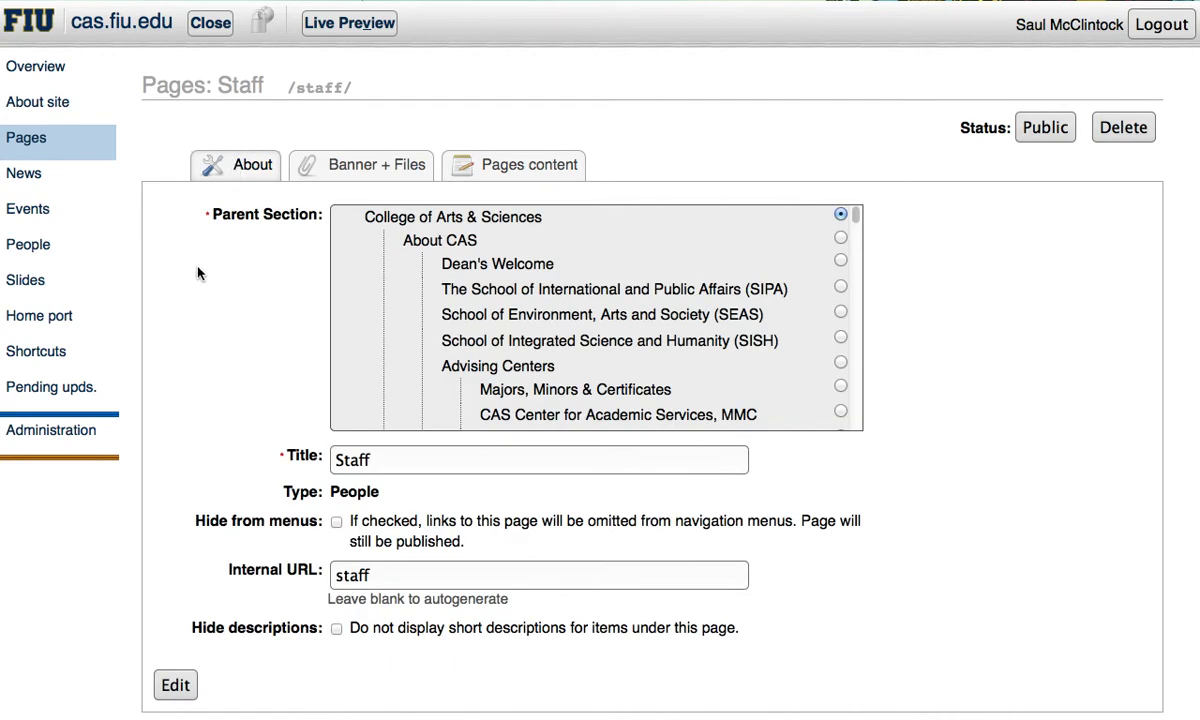
- Create a People entry under the Staff page with the first and last name of the Faculty page's first person
click(30, 246)
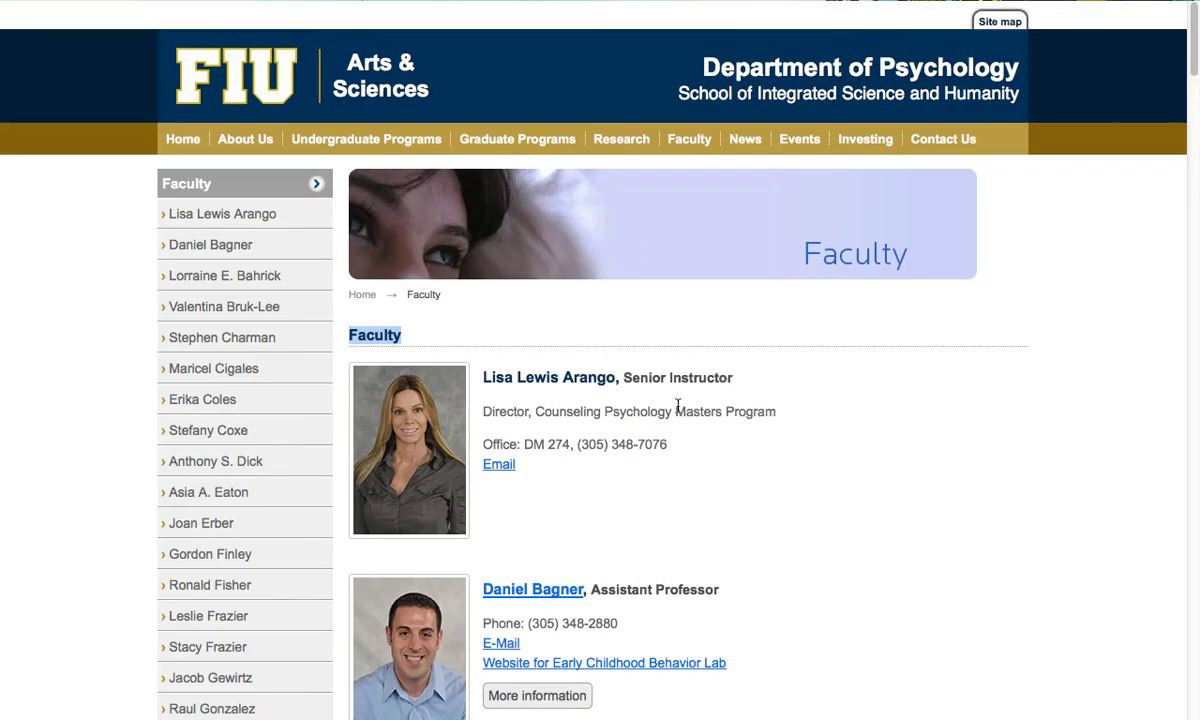
click(487, 248)
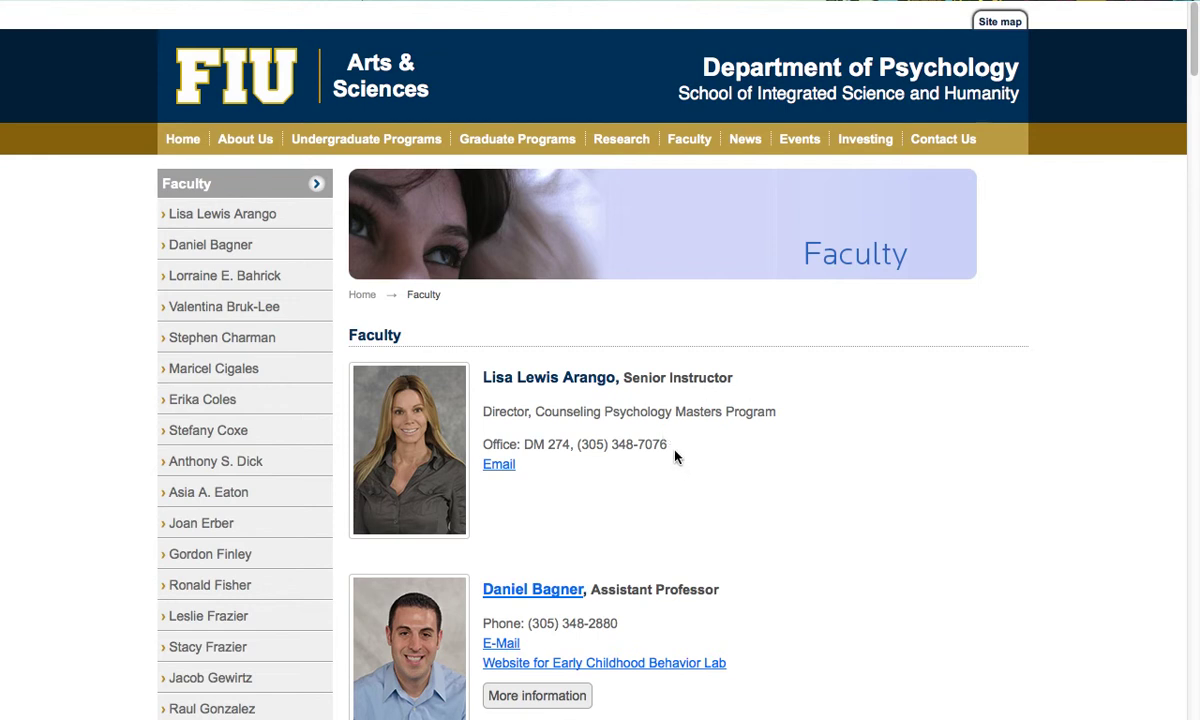
drag(675, 456, 545, 398)
click(545, 398)
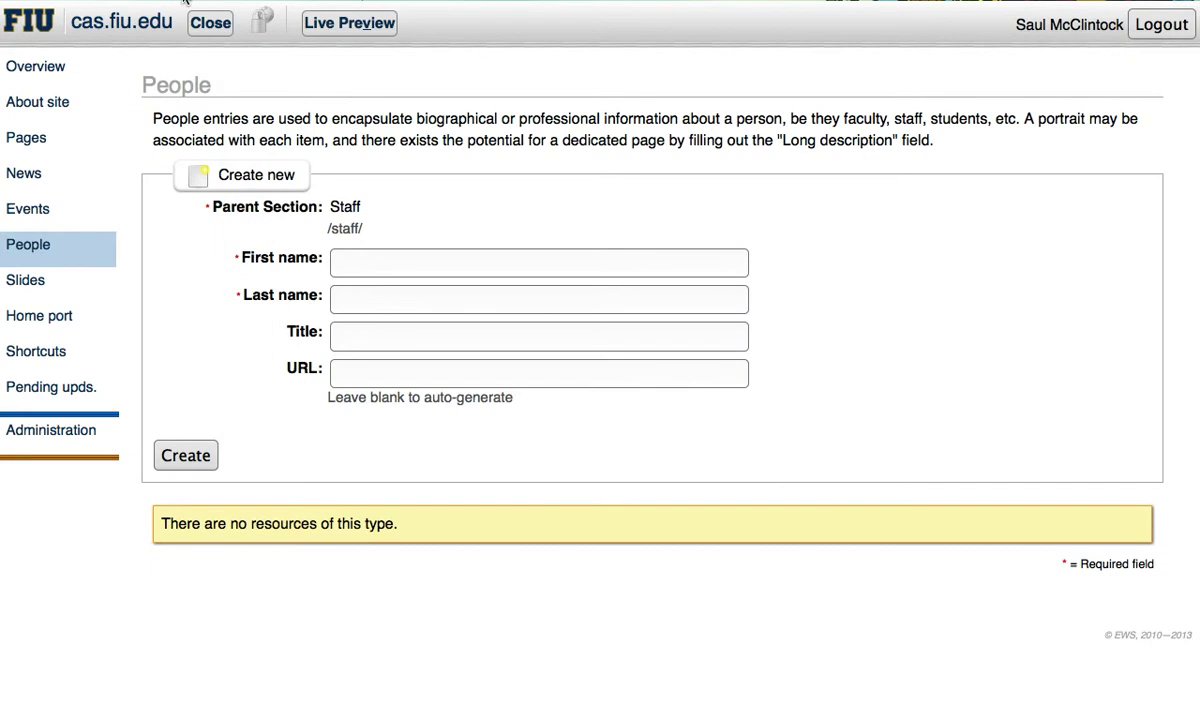
click(402, 256)
text(Lis)
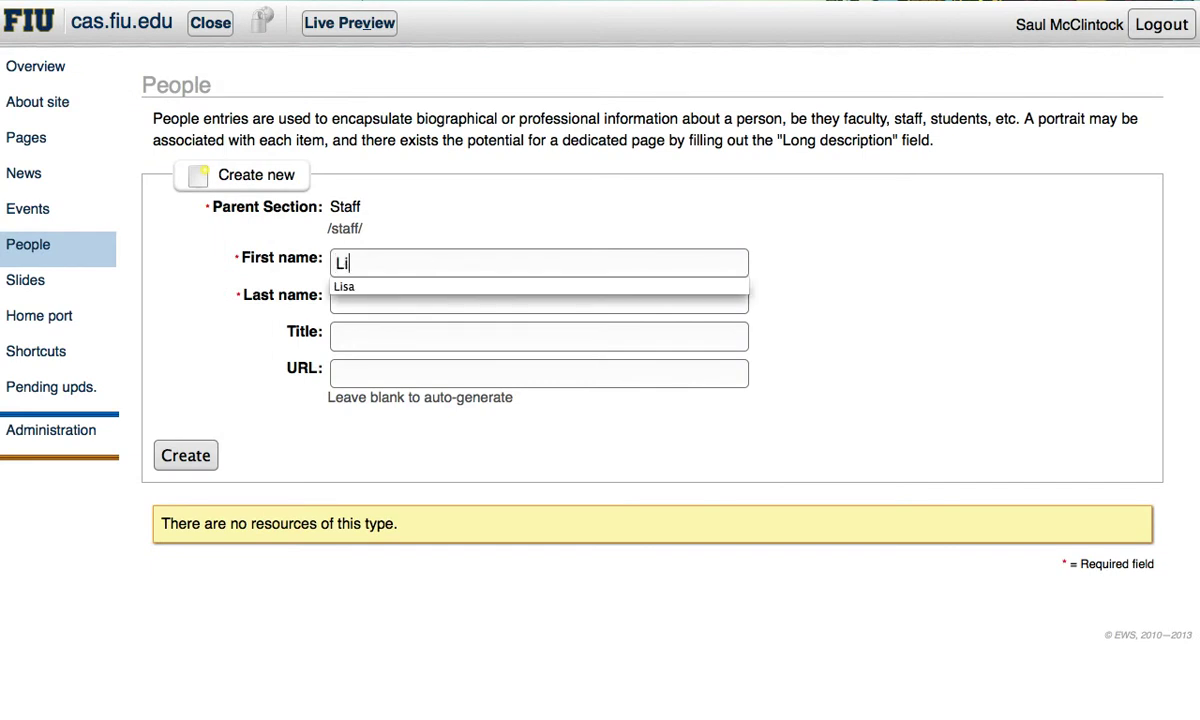
click(430, 288)
click(401, 302)
text(A)
click(395, 326)
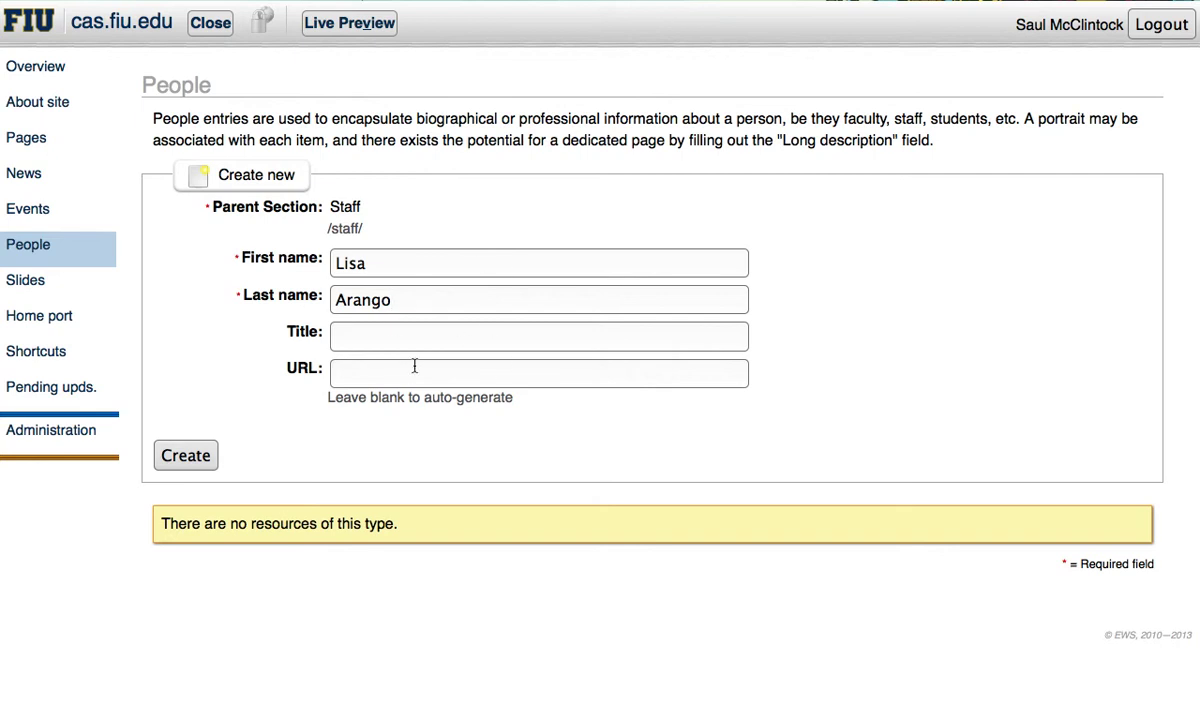
click(190, 462)
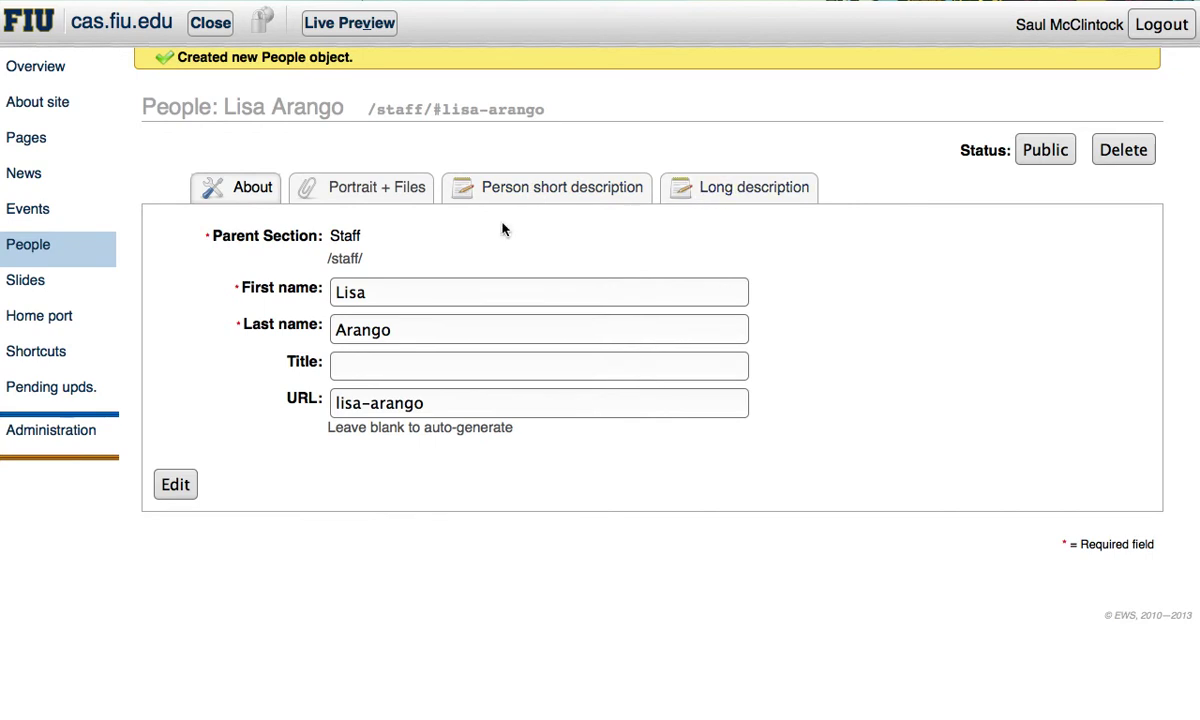
- Upload portrait.png from the cas-images folder as the new person's portrait
click(380, 195)
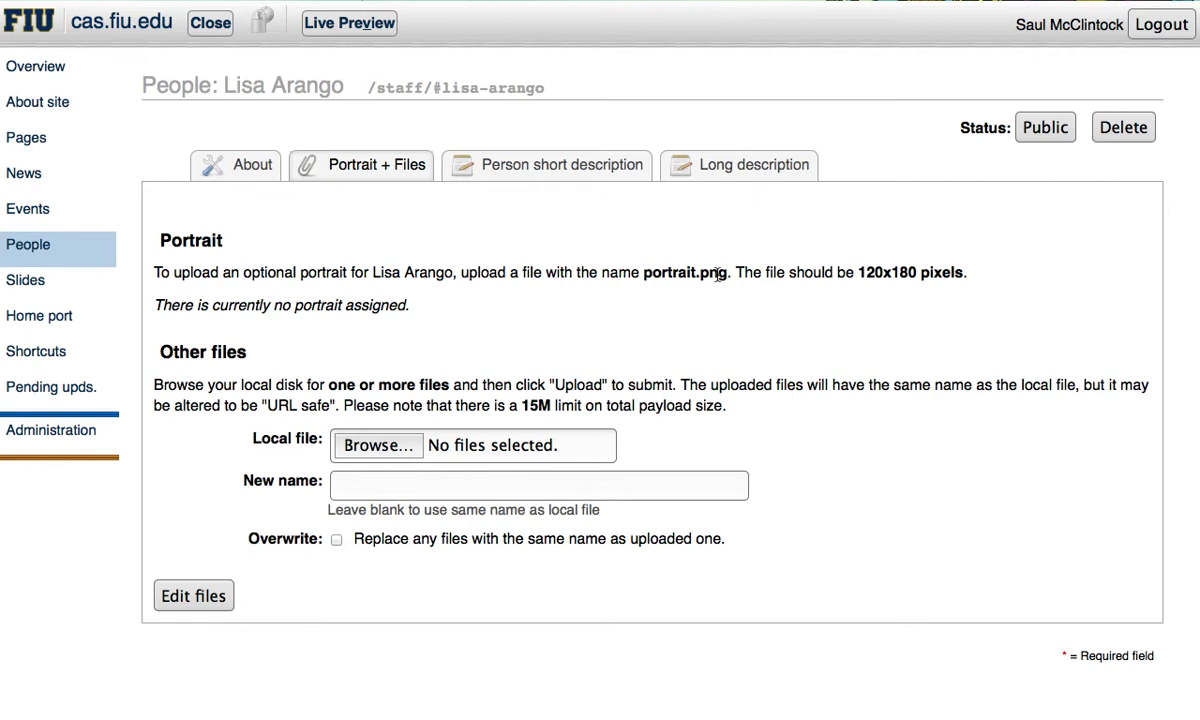
drag(730, 273, 641, 273)
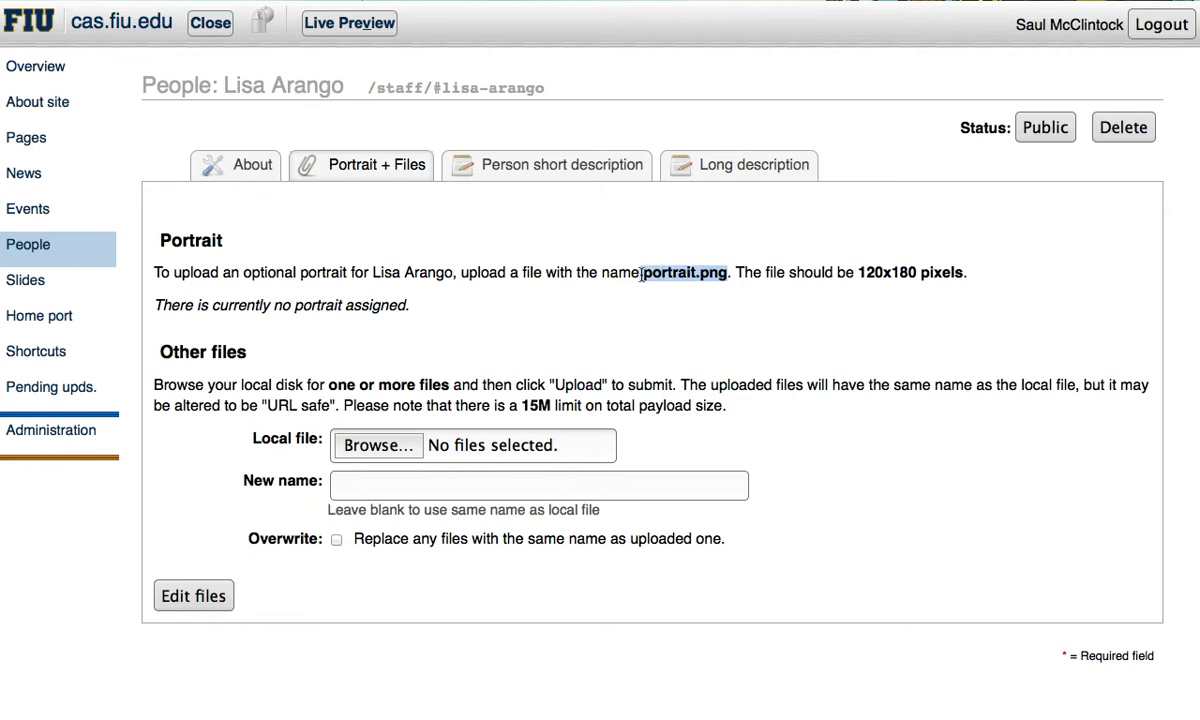
click(729, 273)
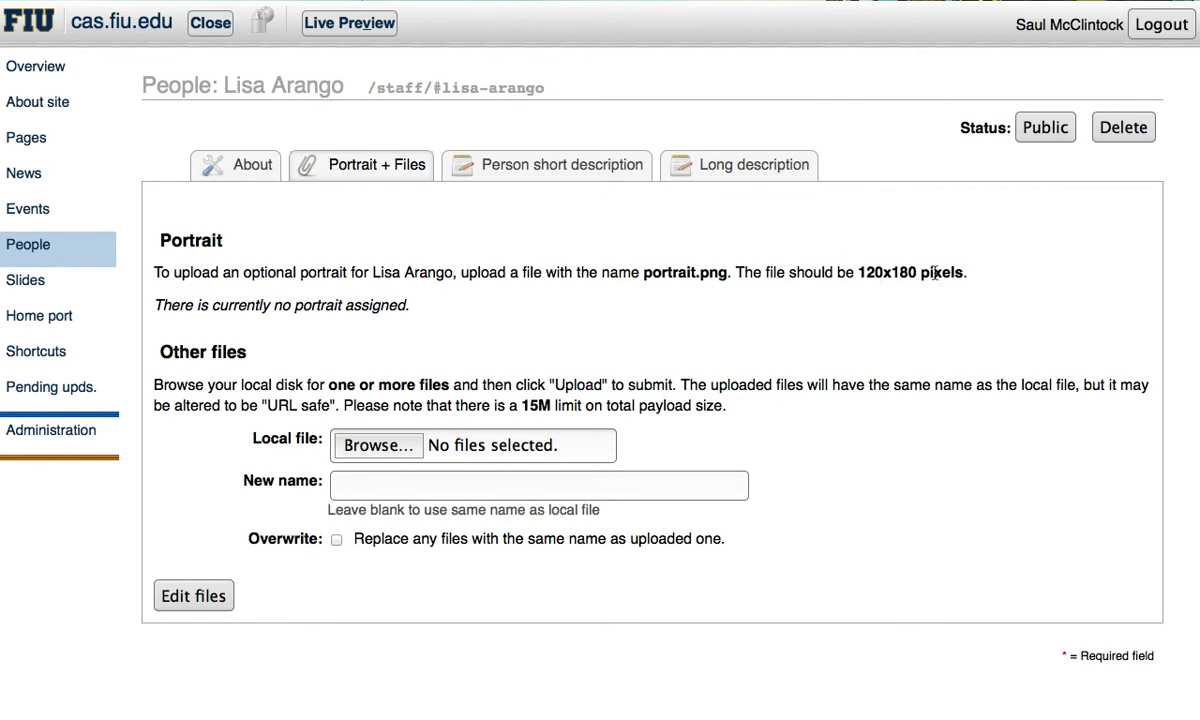
click(392, 445)
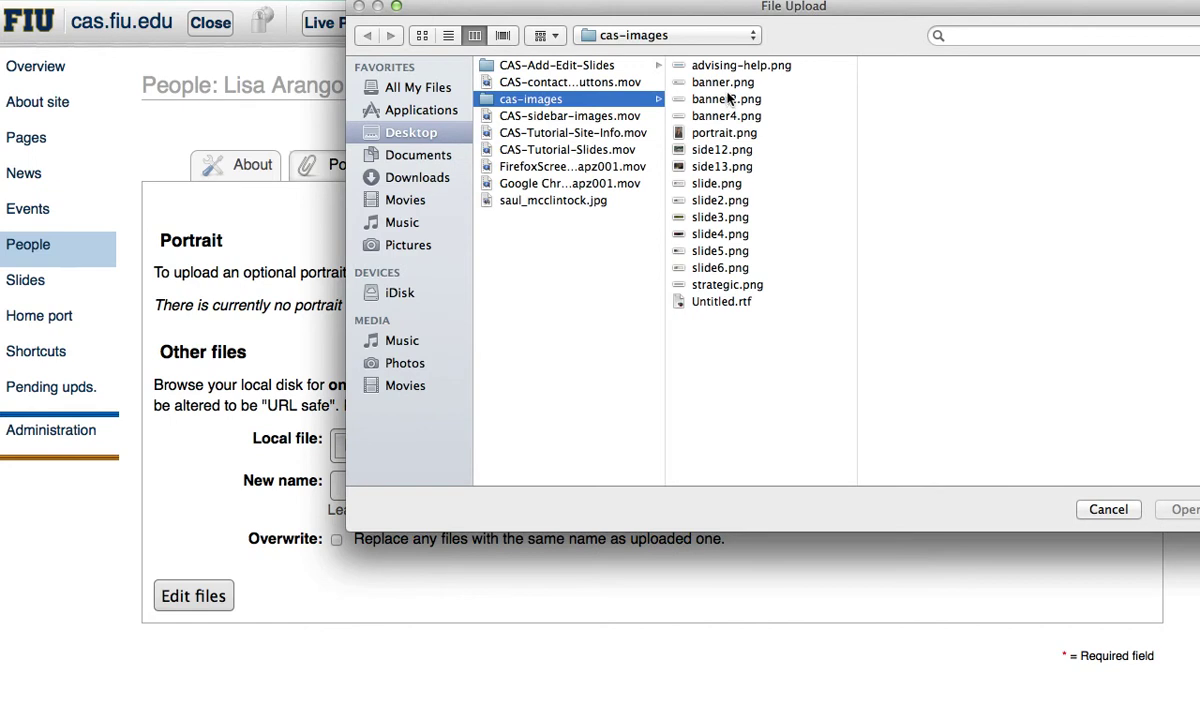
click(724, 132)
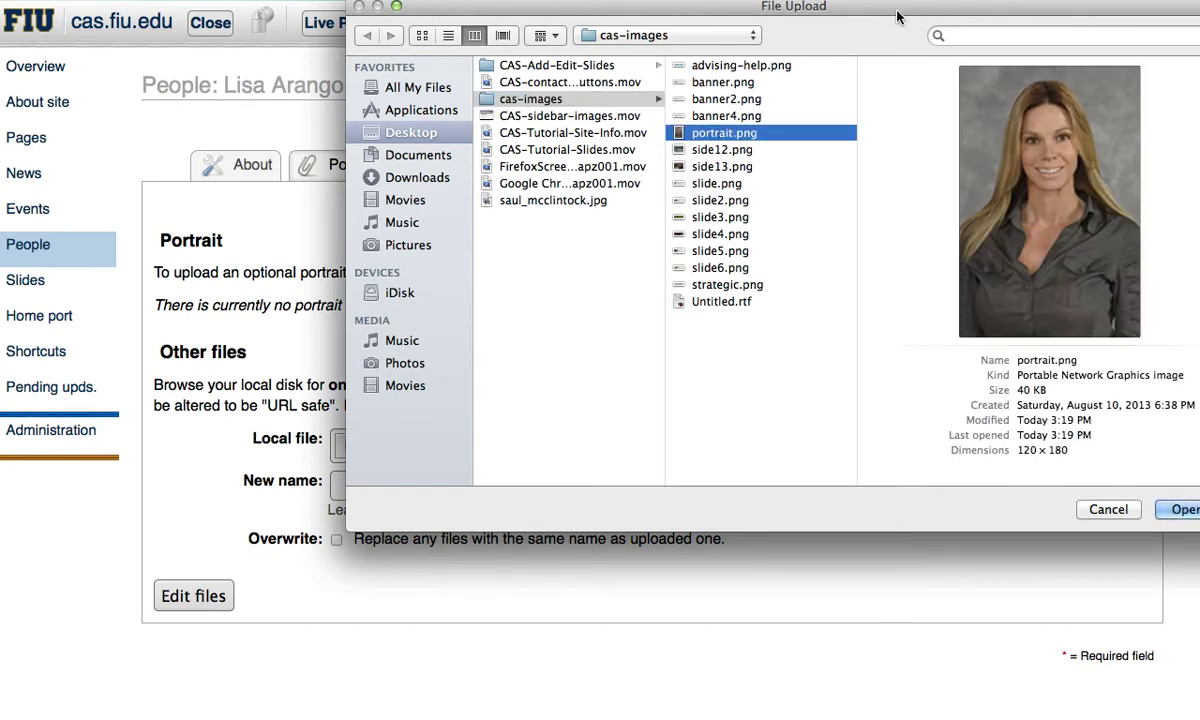
drag(897, 15, 676, 120)
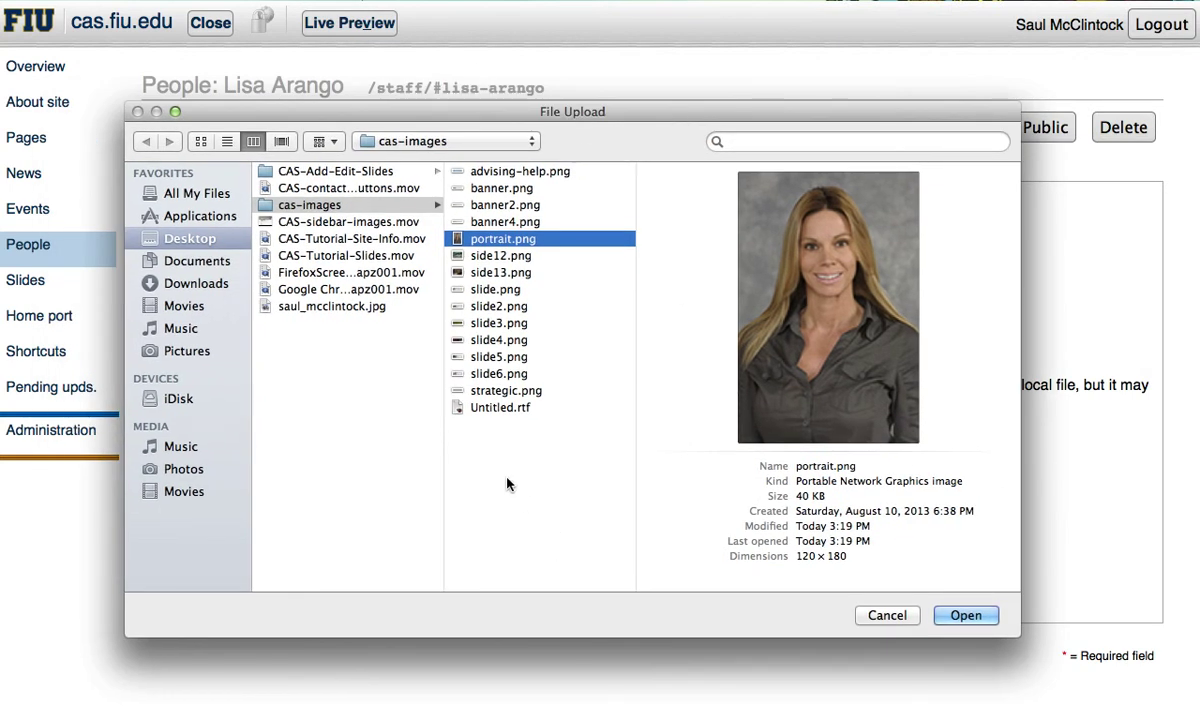
click(962, 618)
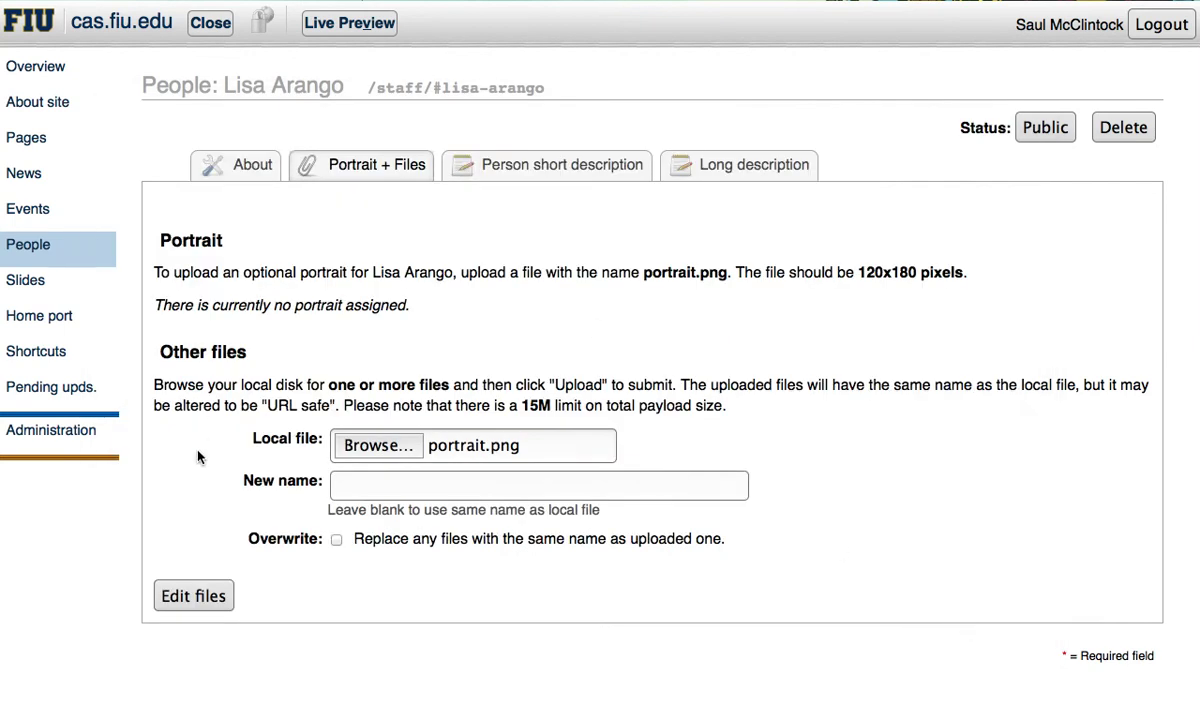
click(194, 596)
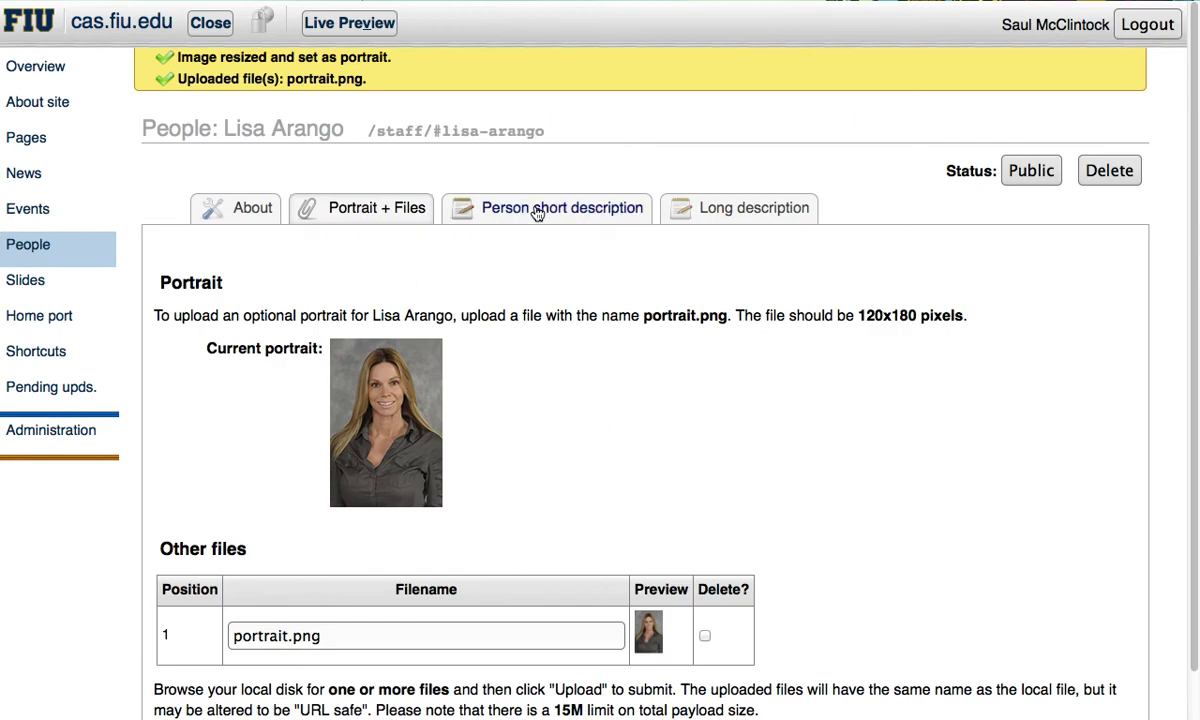
- Copy the first person's name, position and contact lines from the Faculty page into the short description and save the changes
click(500, 205)
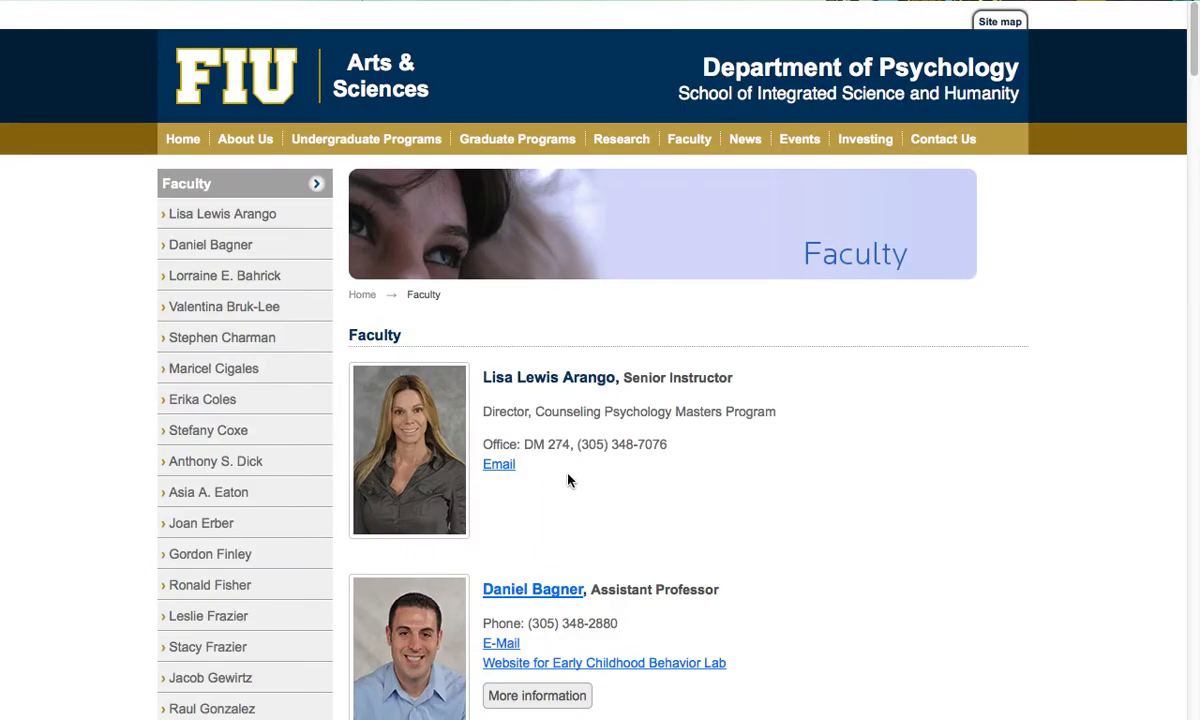
drag(568, 481, 484, 380)
key(ctrl+c)
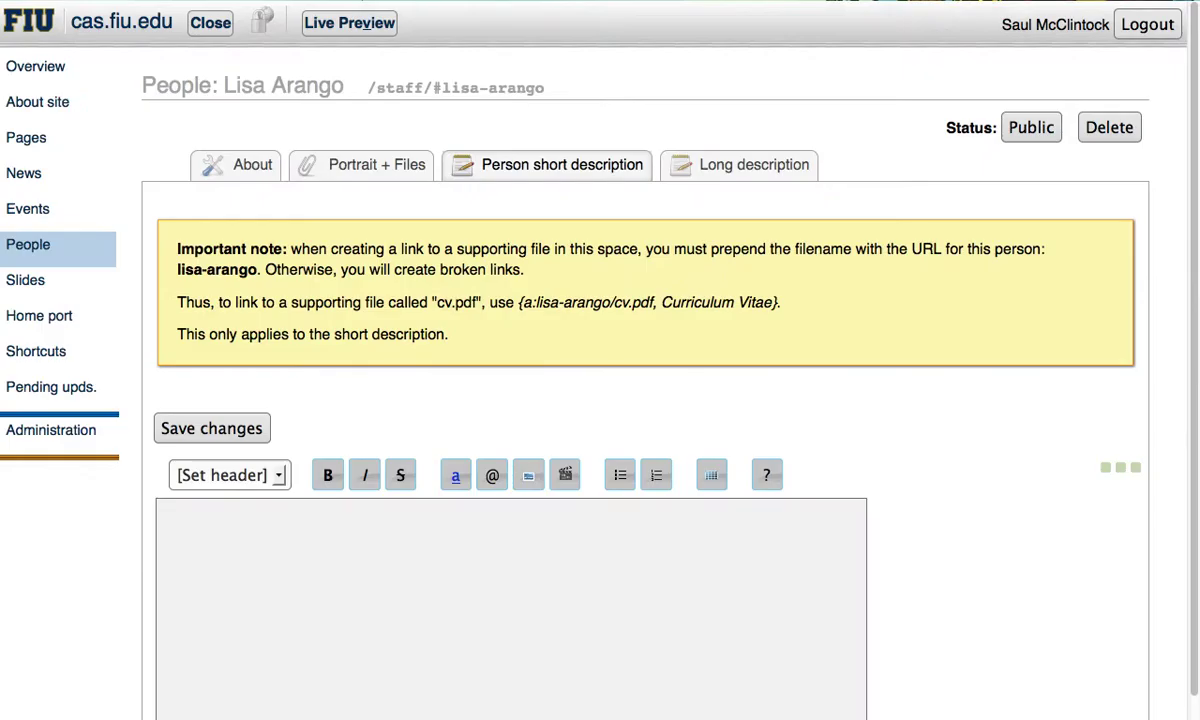
click(361, 574)
key(ctrl+v)
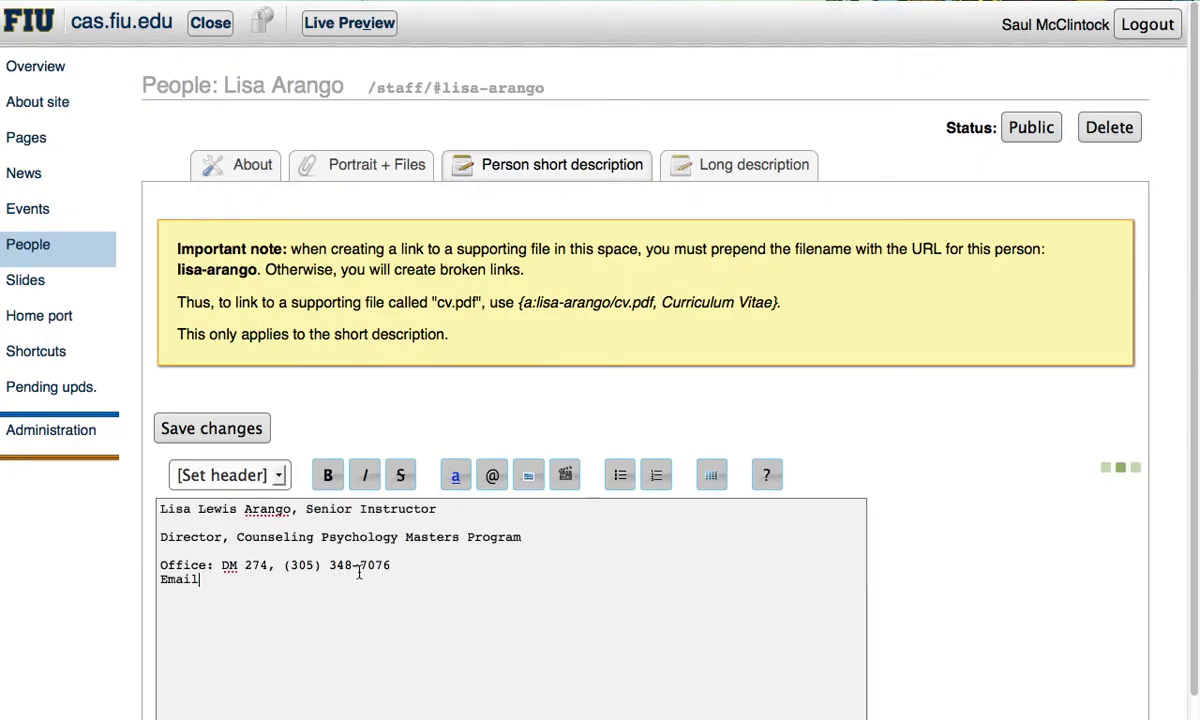
scroll(359, 568, down, 5)
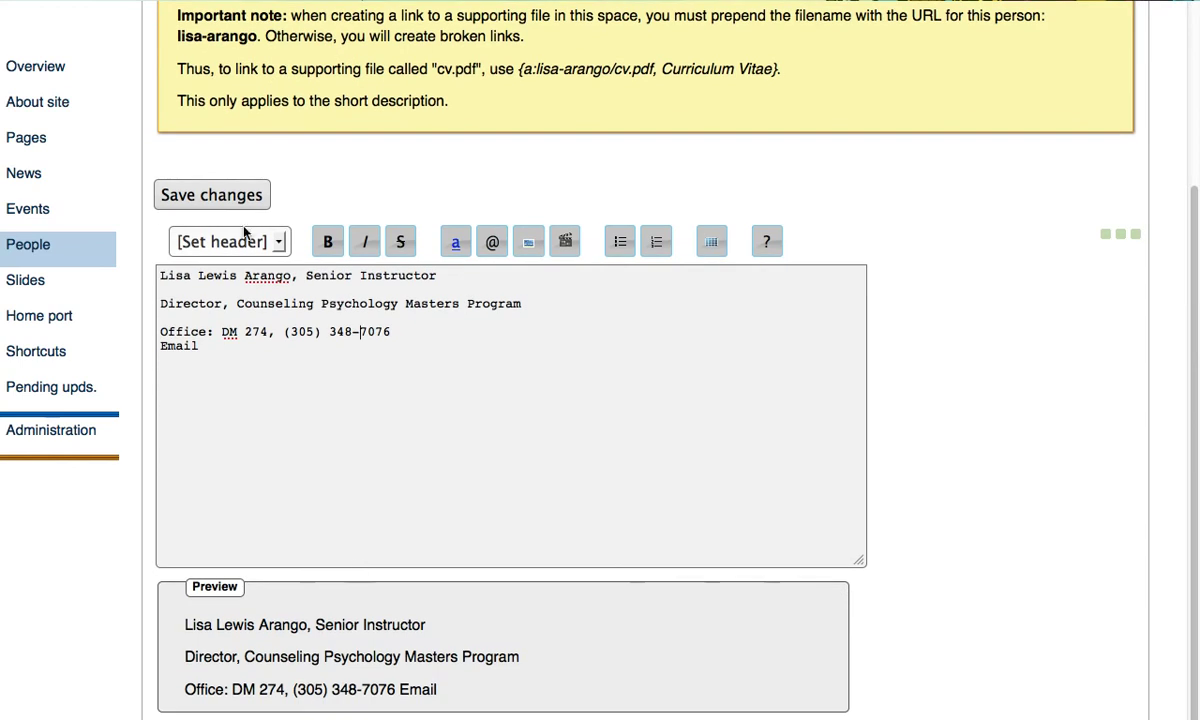
click(219, 193)
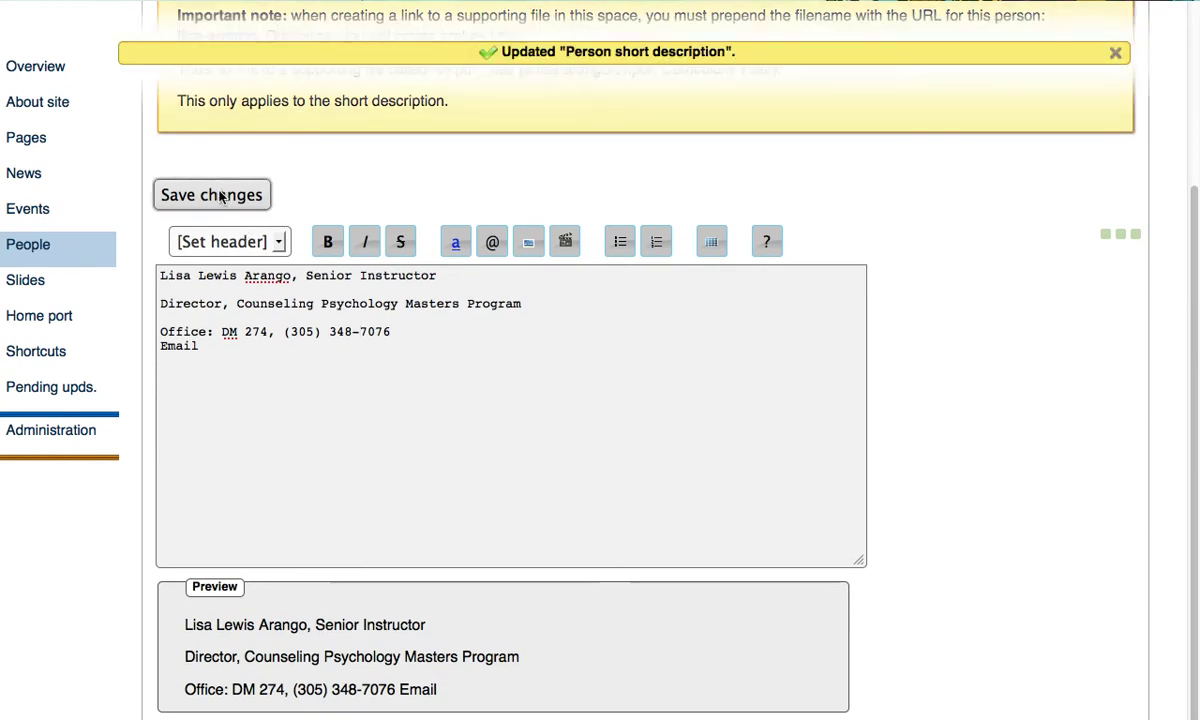
- Open the new entry's long description and copy the degrees and Research Interests text from the second faculty member's detail page
scroll(527, 225, up, 5)
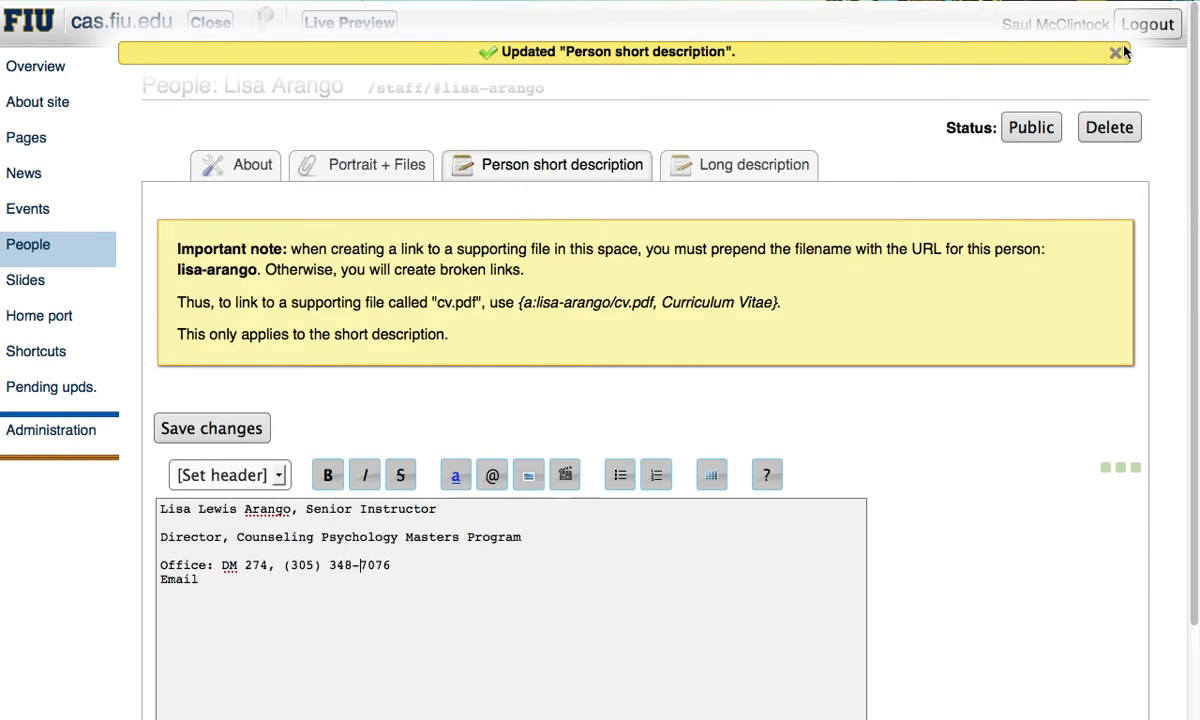
click(700, 166)
click(375, 2)
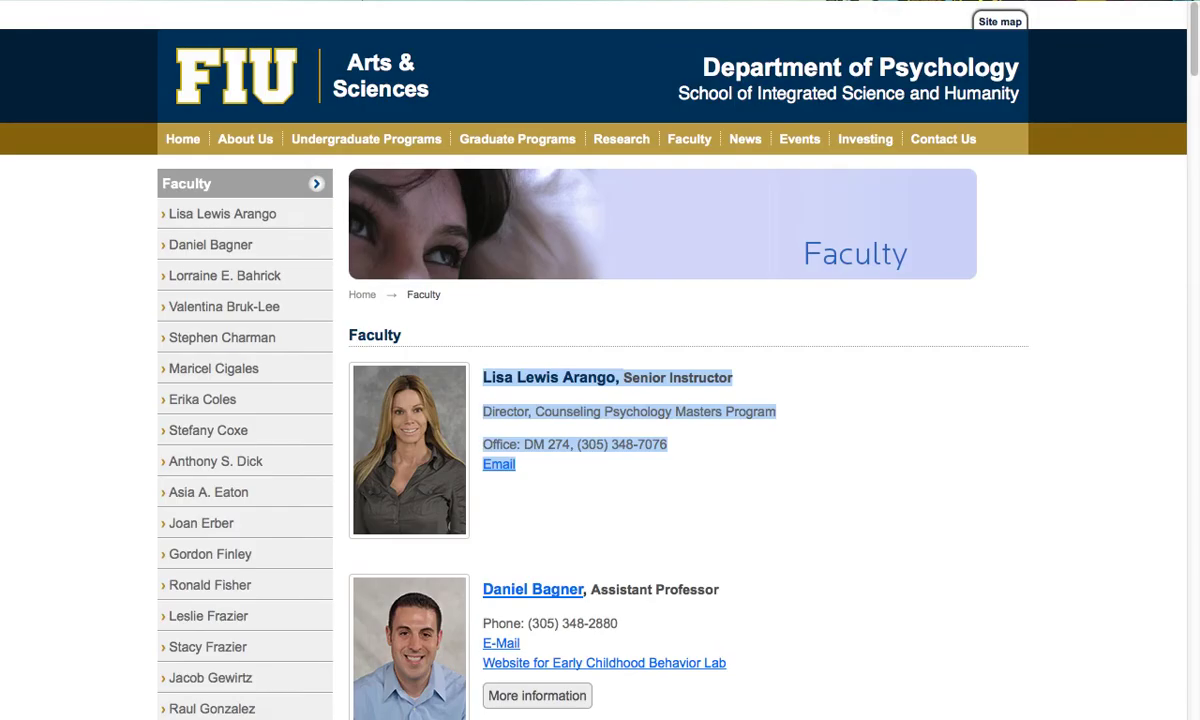
click(641, 575)
scroll(640, 572, down, 3)
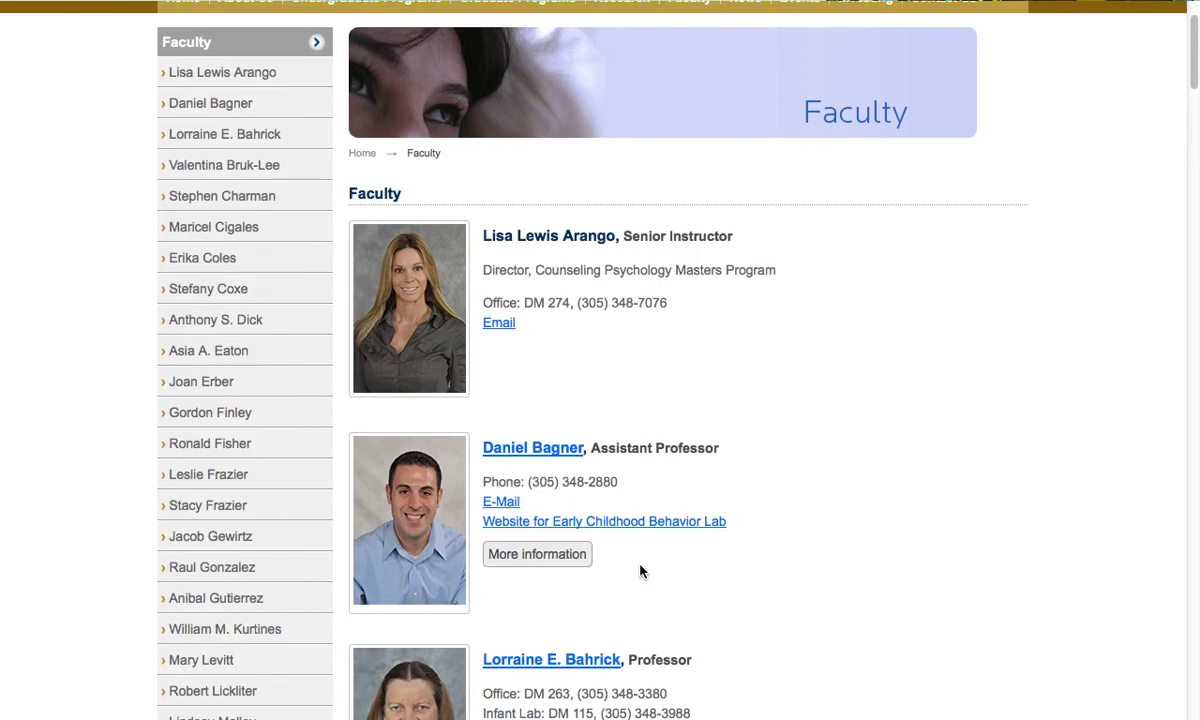
click(563, 557)
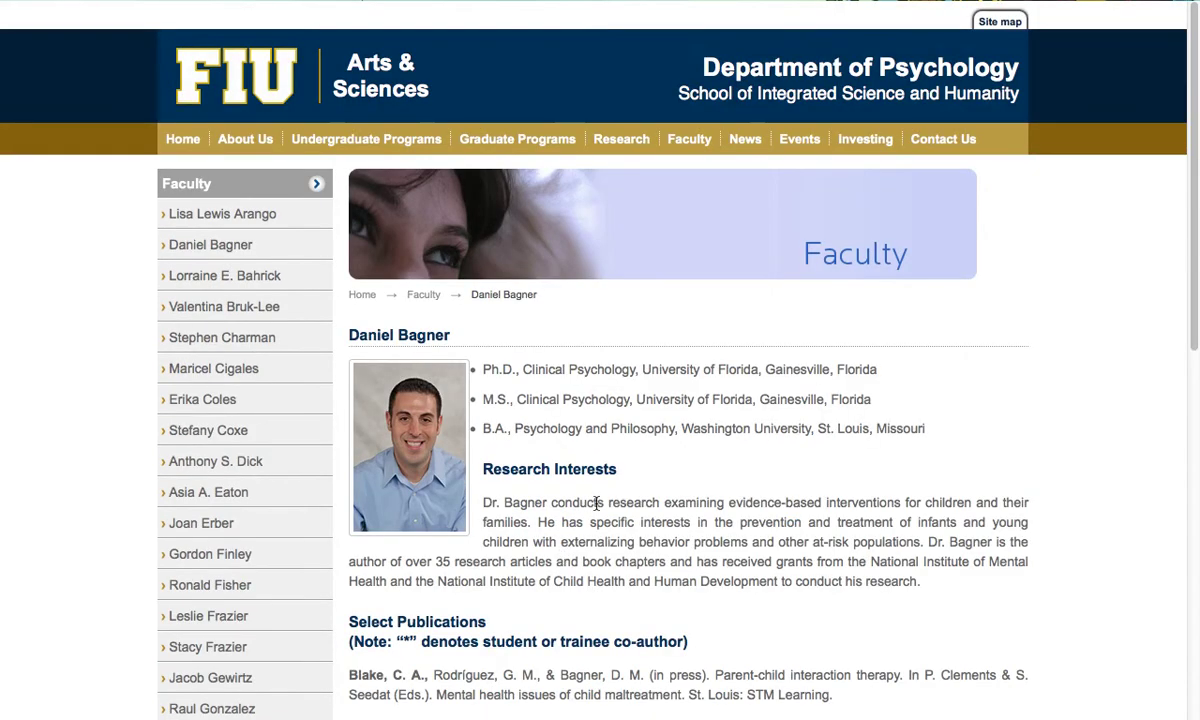
drag(937, 592, 470, 371)
key(ctrl+c)
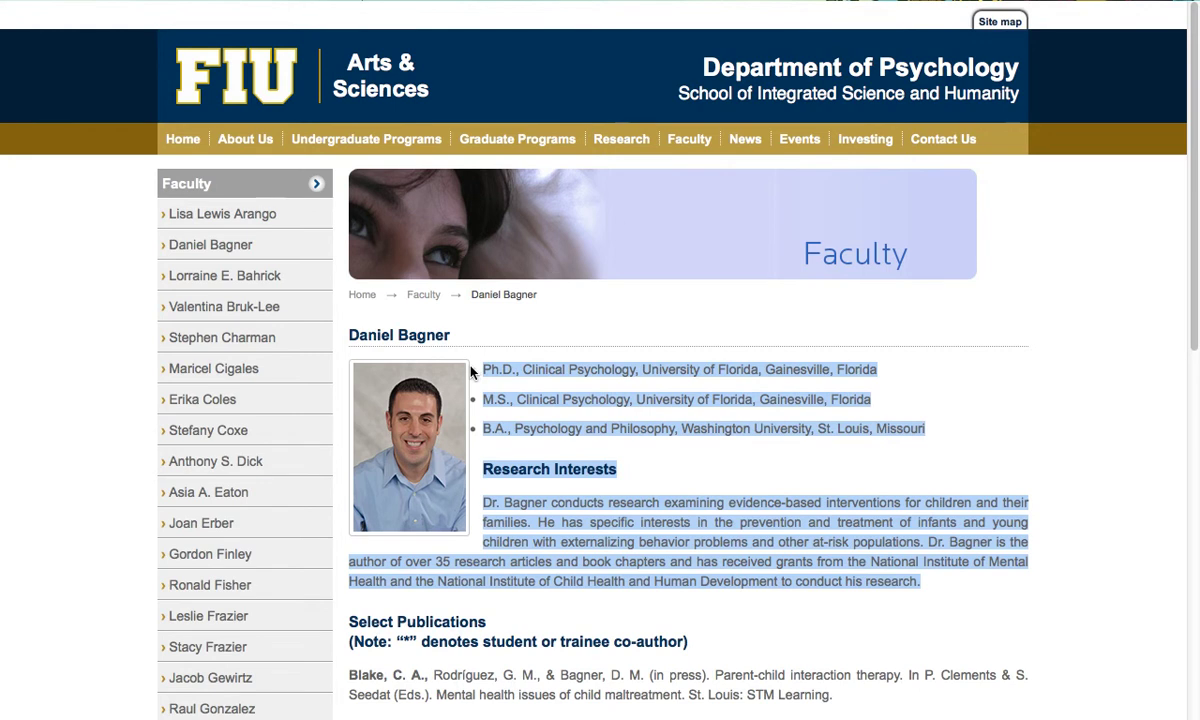
- Paste the copied degrees and Research Interests text into the new person's long description and save the changes
key(ctrl+Tab)
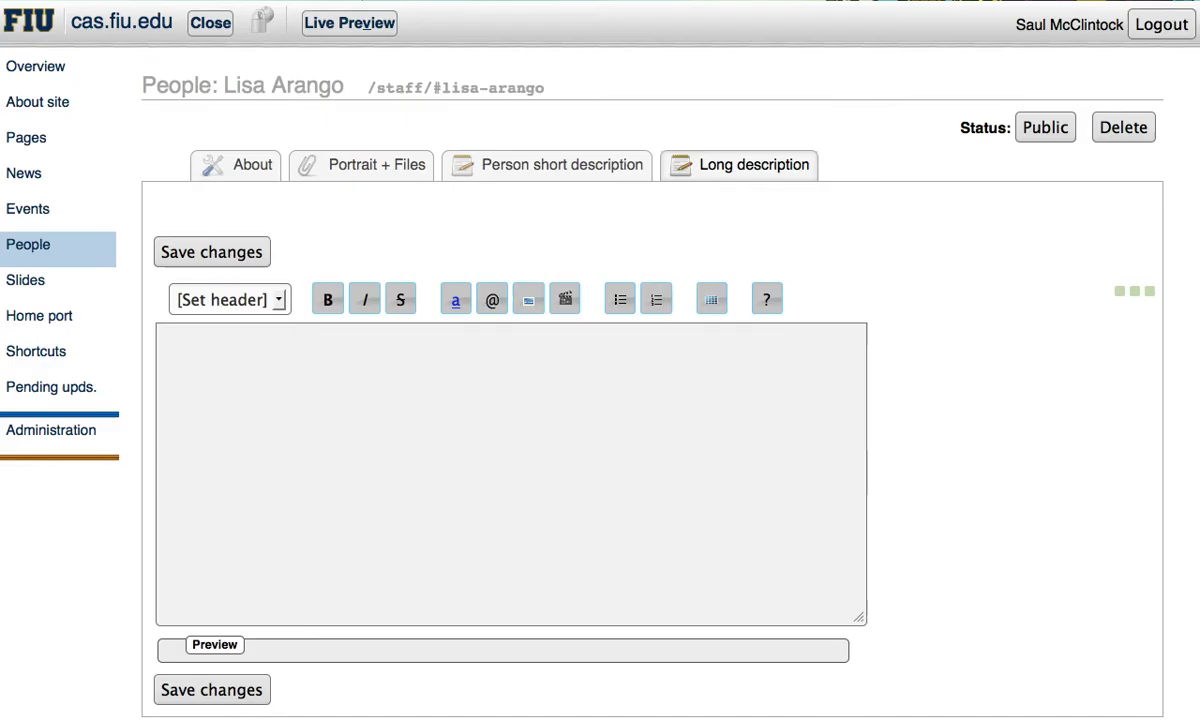
click(590, 377)
key(ctrl+v)
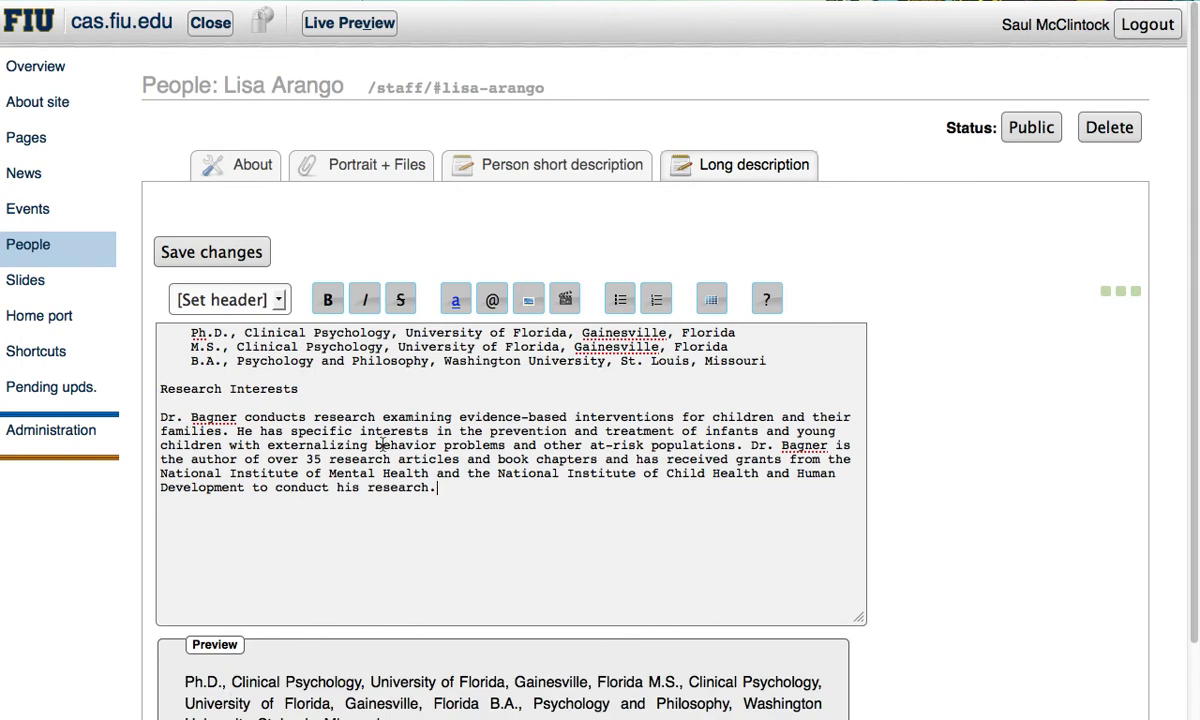
click(211, 253)
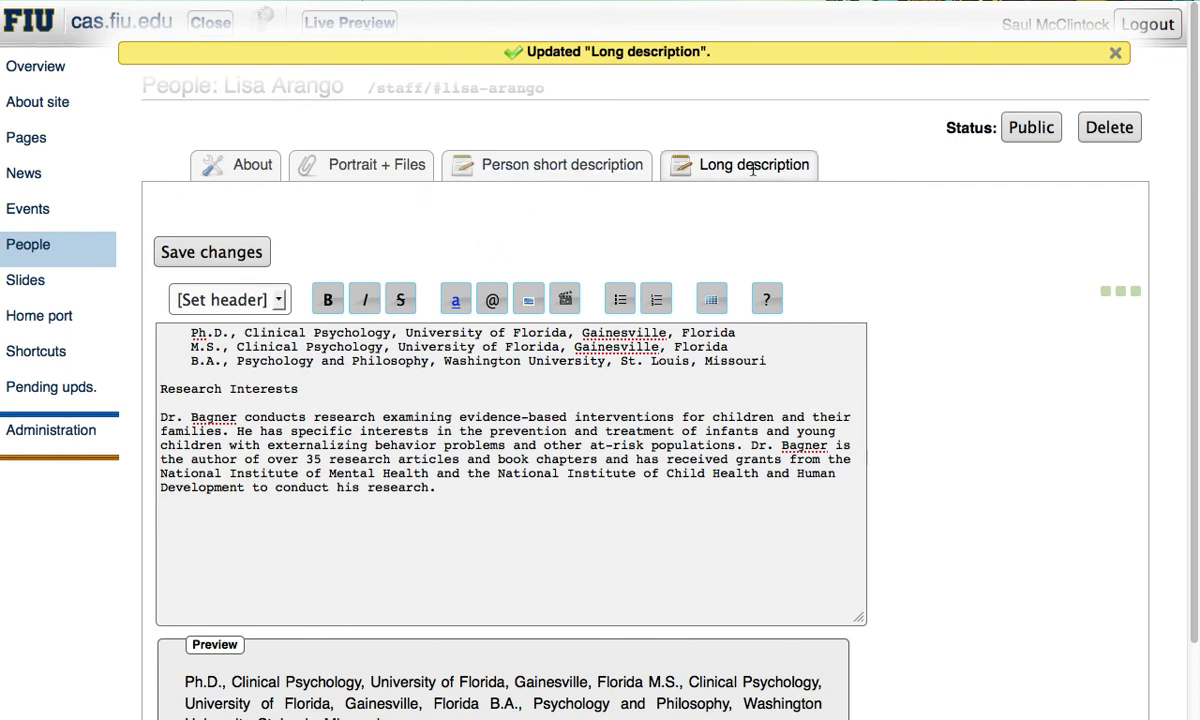
- Review the person's short description and portrait, the page types offered for new pages, and the Staff people list
click(572, 167)
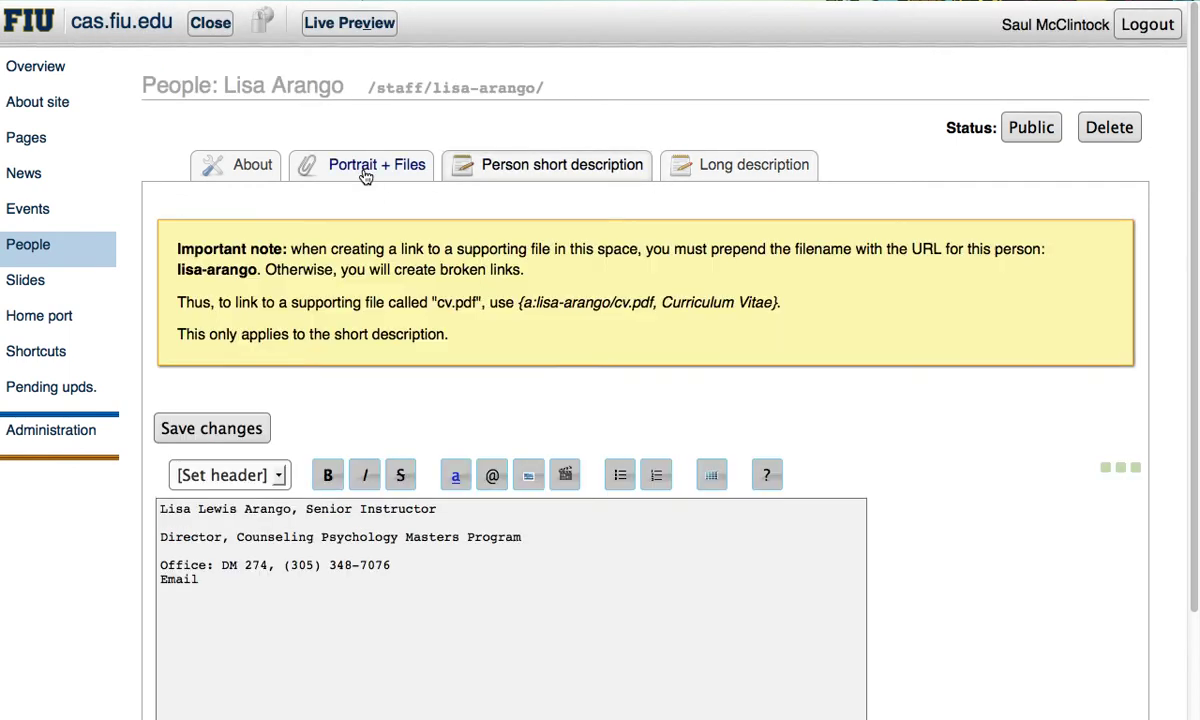
click(366, 170)
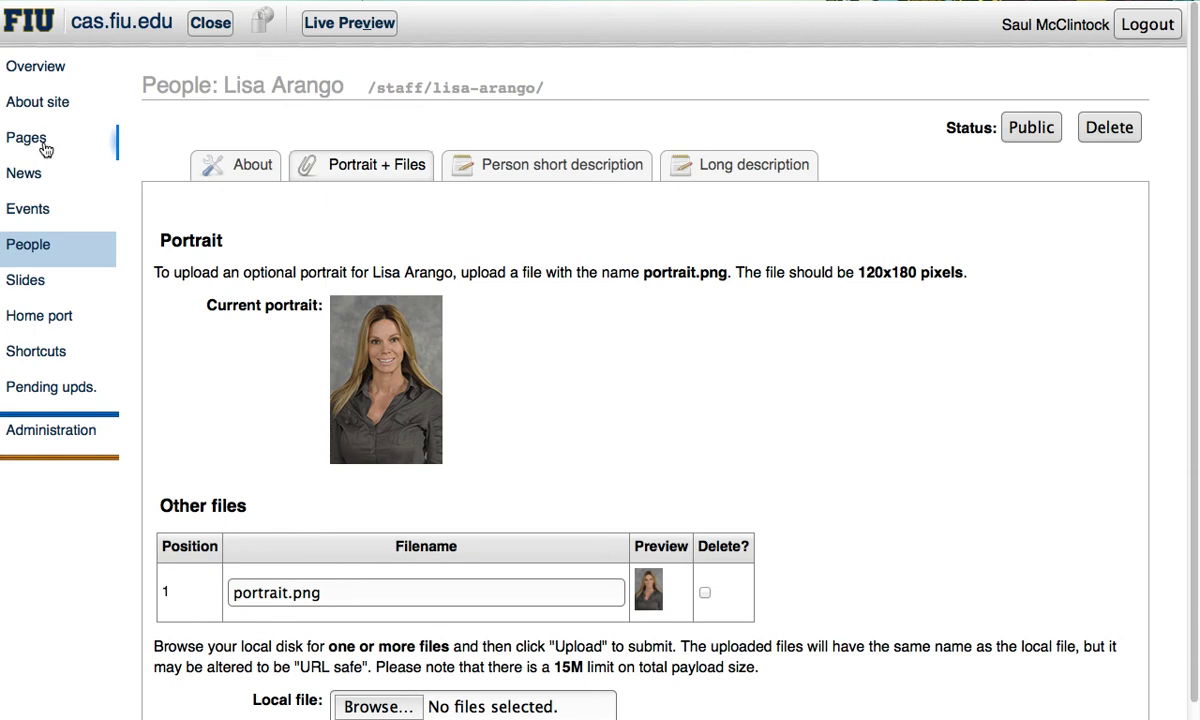
click(35, 148)
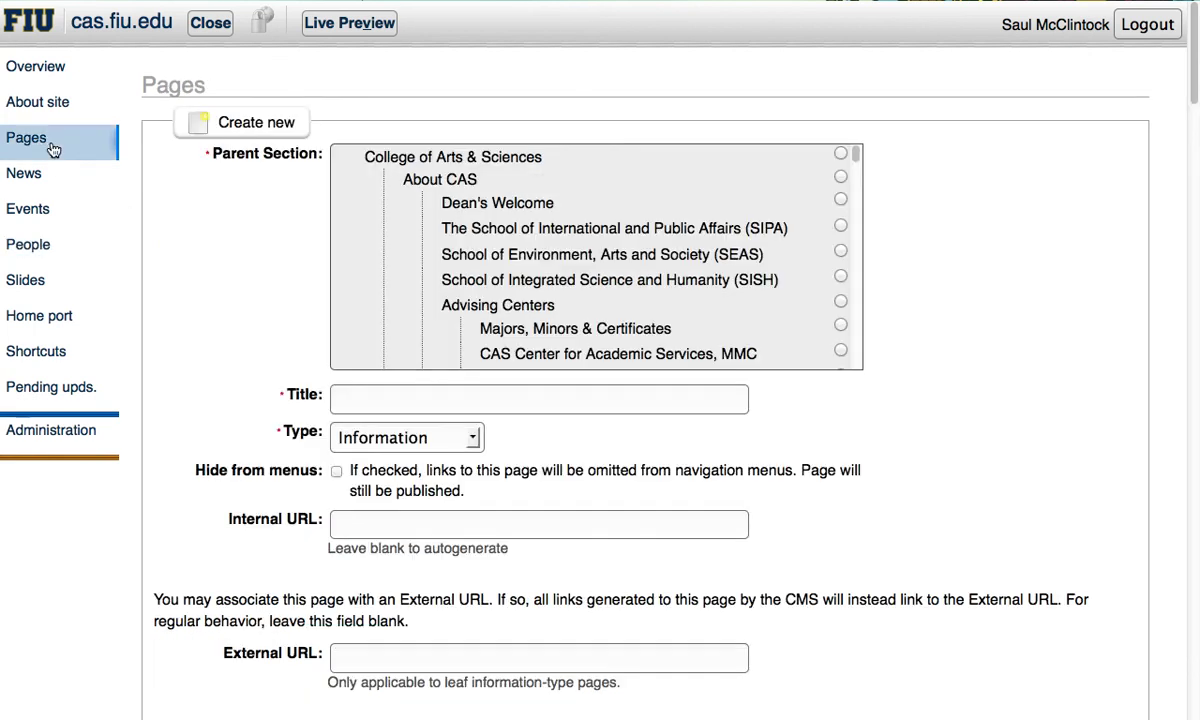
click(470, 443)
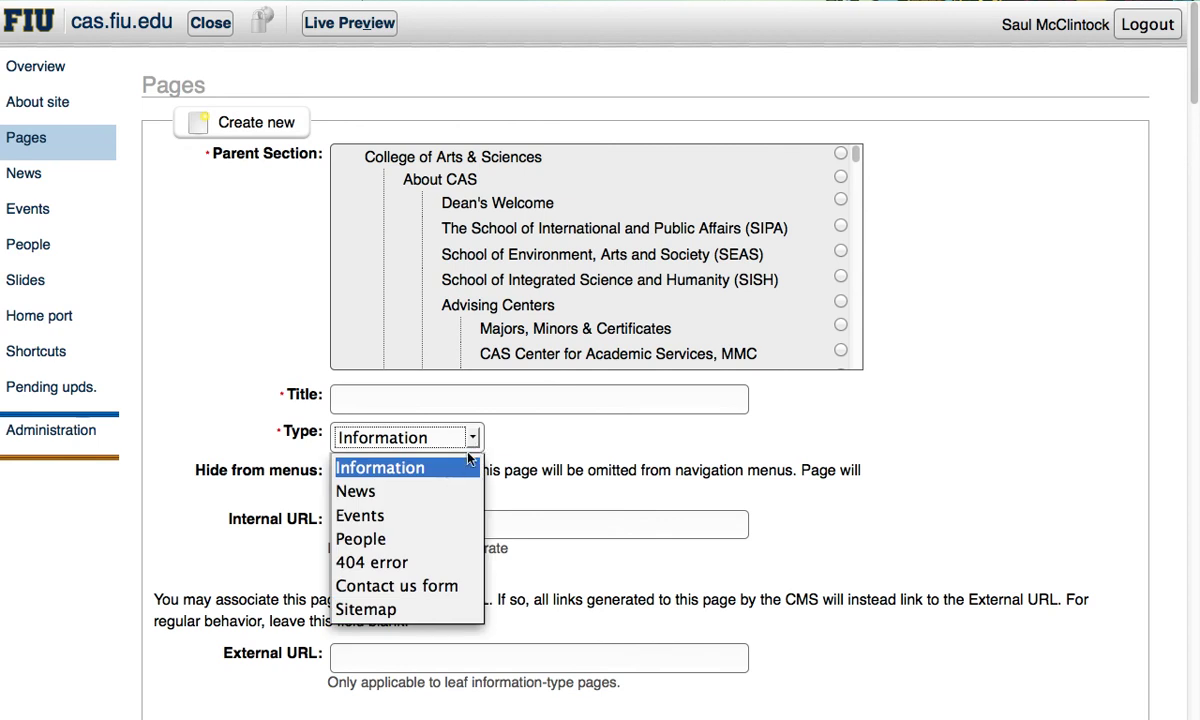
click(533, 472)
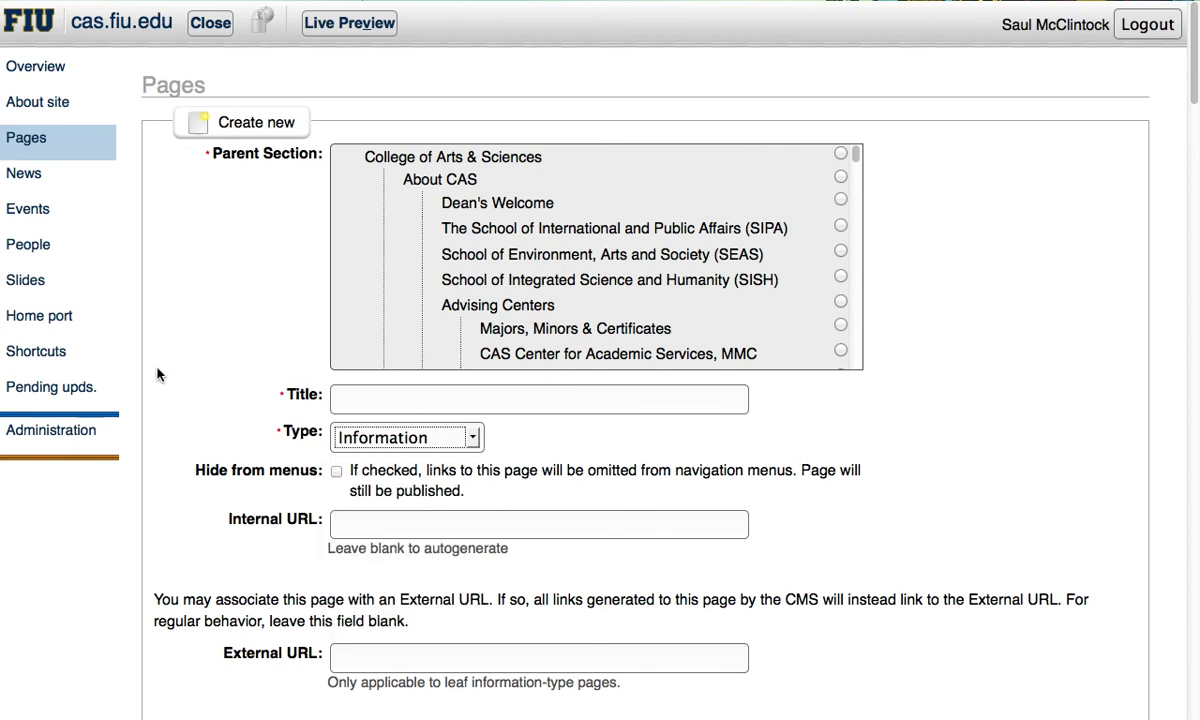
click(50, 255)
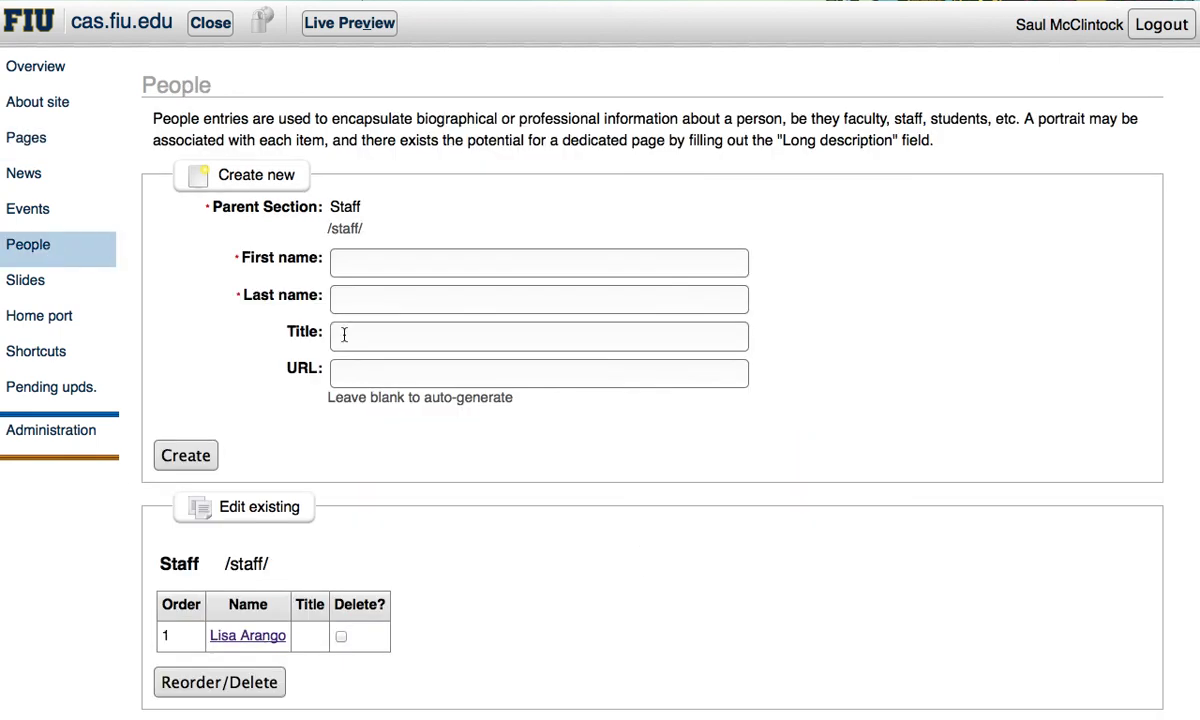